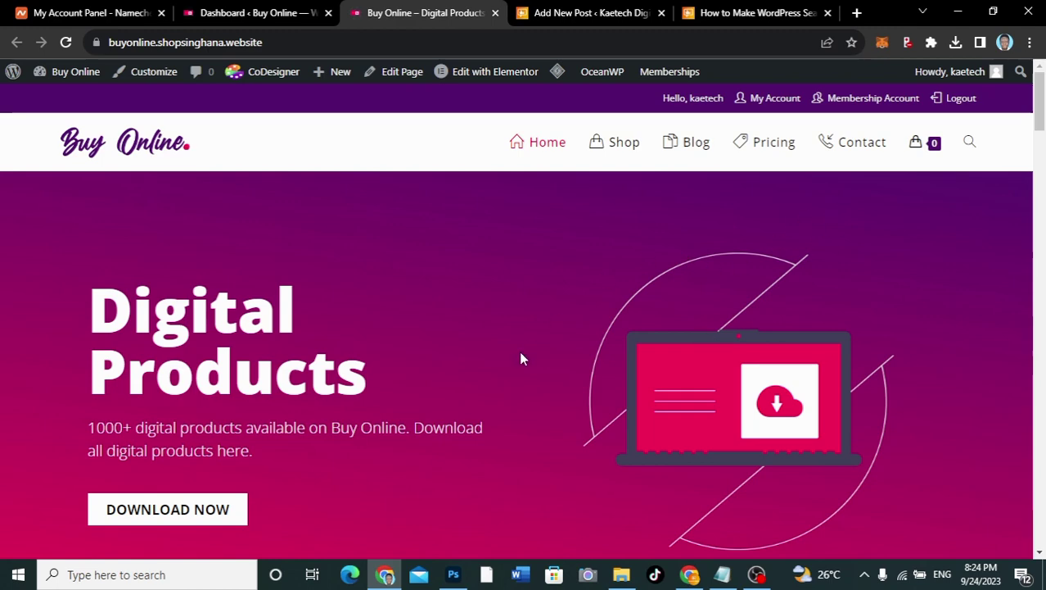
# - Search the Buy Online storefront for "afrobeat" and review the types of content in the results
pyautogui.scroll(-8, 521, 357)
pyautogui.scroll(7, 521, 358)
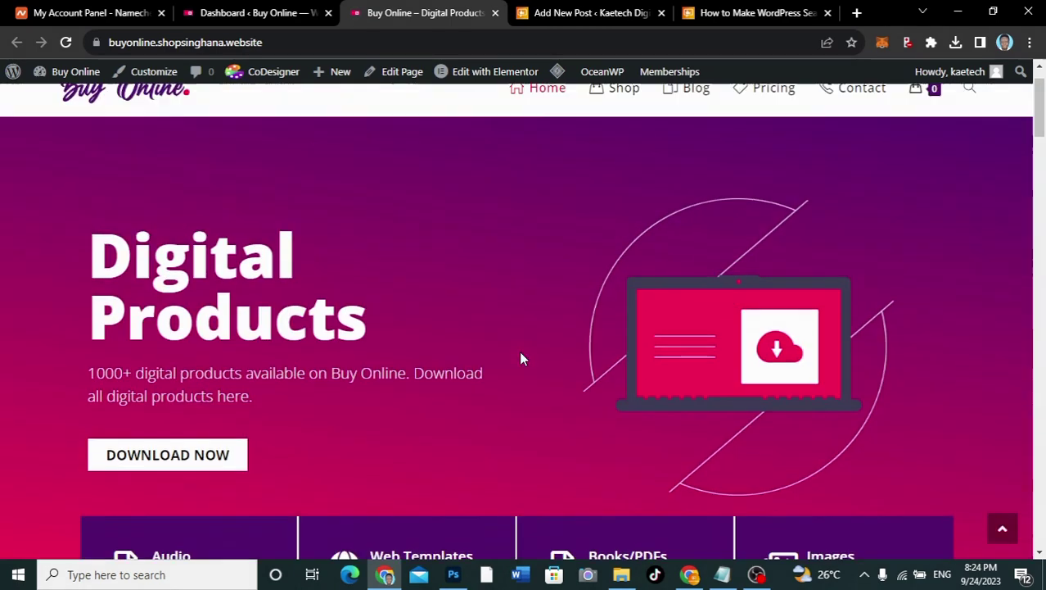
pyautogui.scroll(1, 955, 203)
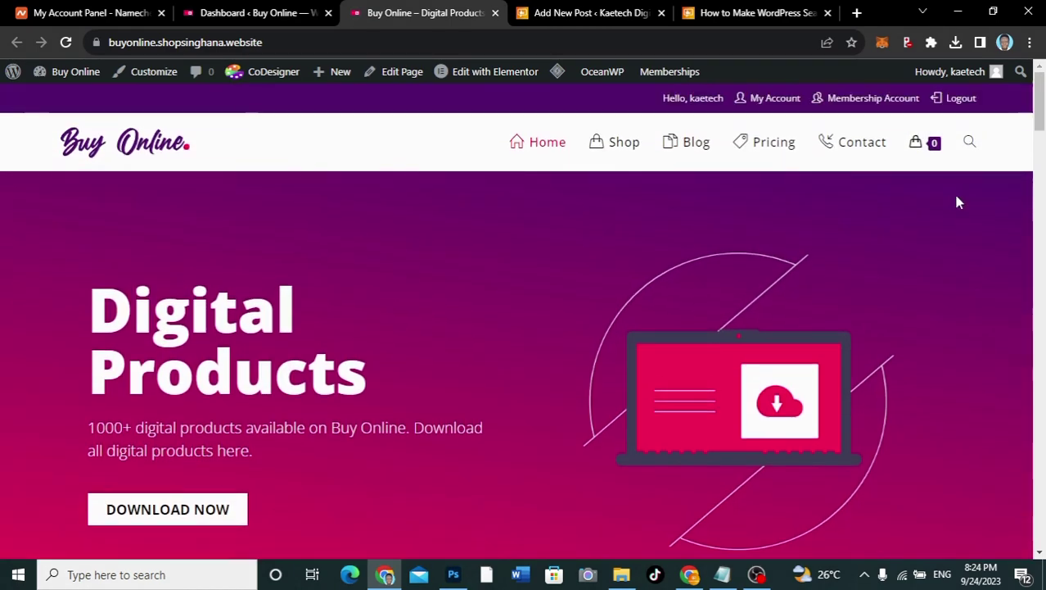
pyautogui.click(967, 148)
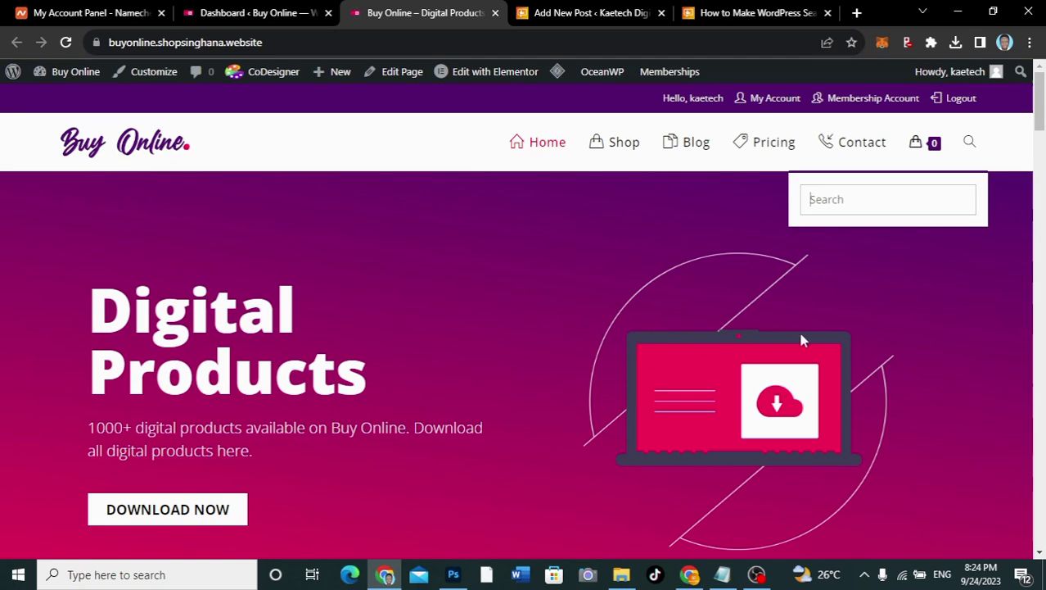
pyautogui.scroll(-5, 676, 352)
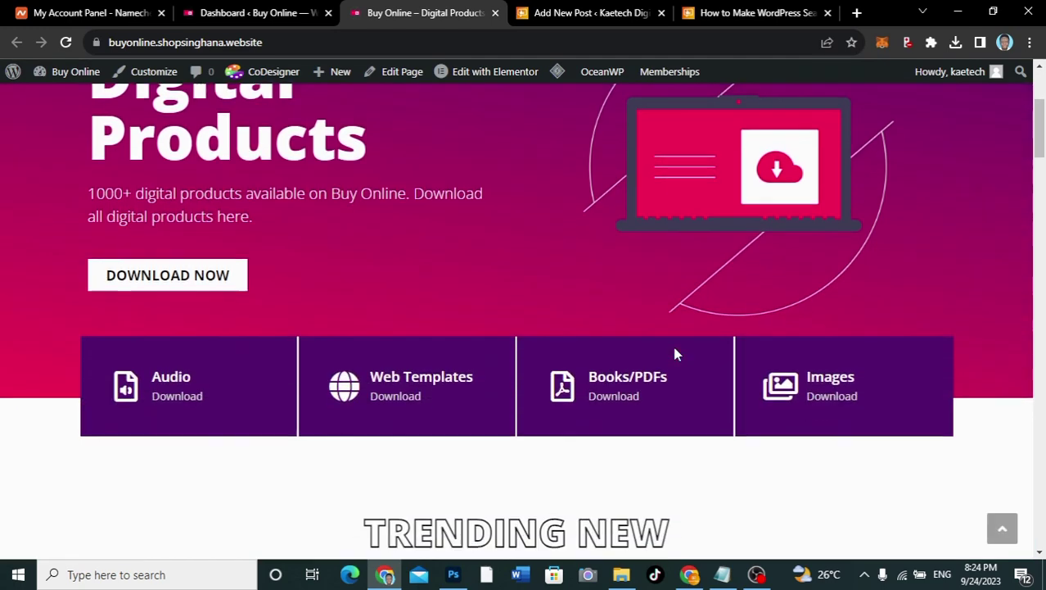
pyautogui.scroll(-2, 677, 354)
pyautogui.scroll(8, 676, 353)
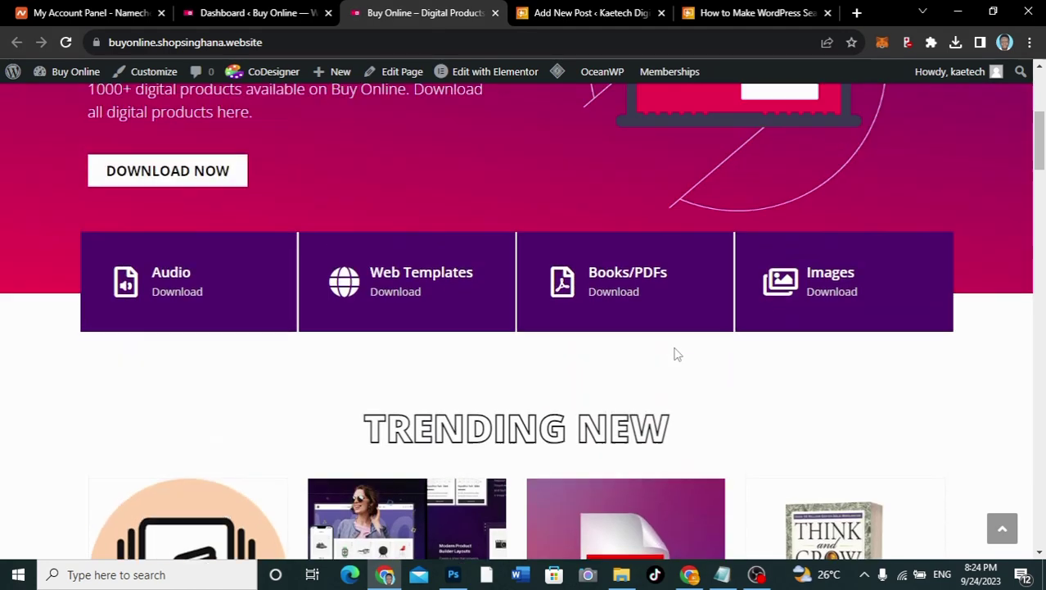
pyautogui.write('afrobeat')
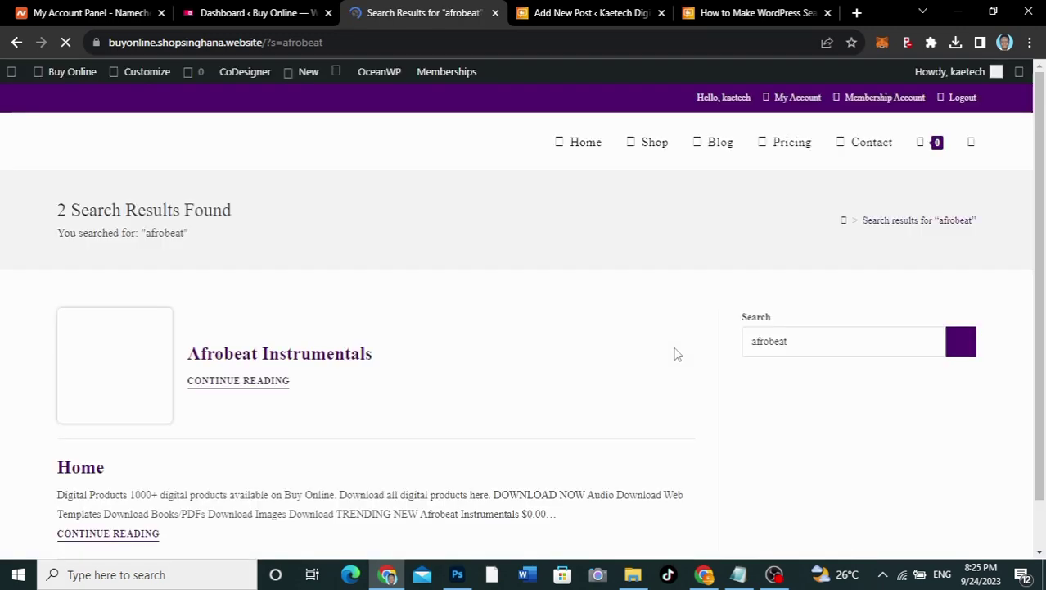
pyautogui.scroll(-2, 502, 397)
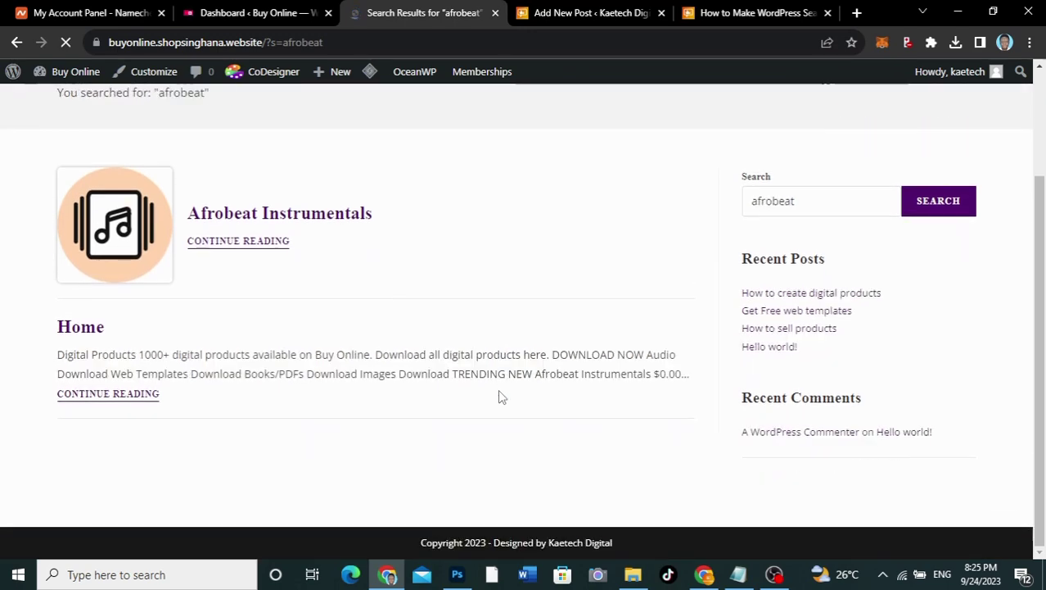
pyautogui.scroll(1, 502, 397)
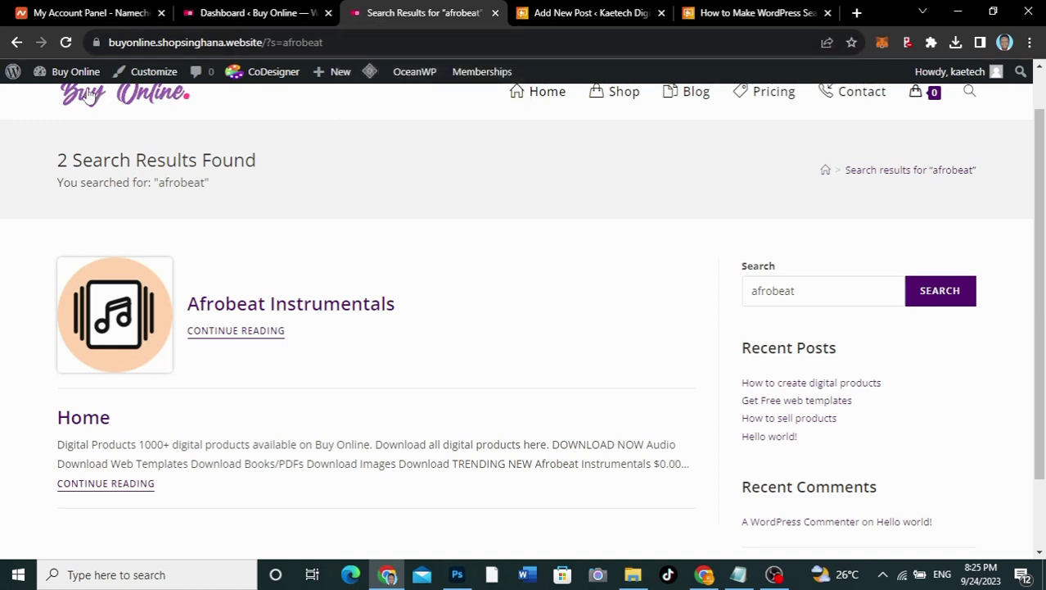
# - Go to the site's WordPress dashboard and open the Theme File Editor, accepting the direct-editing warning
pyautogui.moveTo(72, 71)
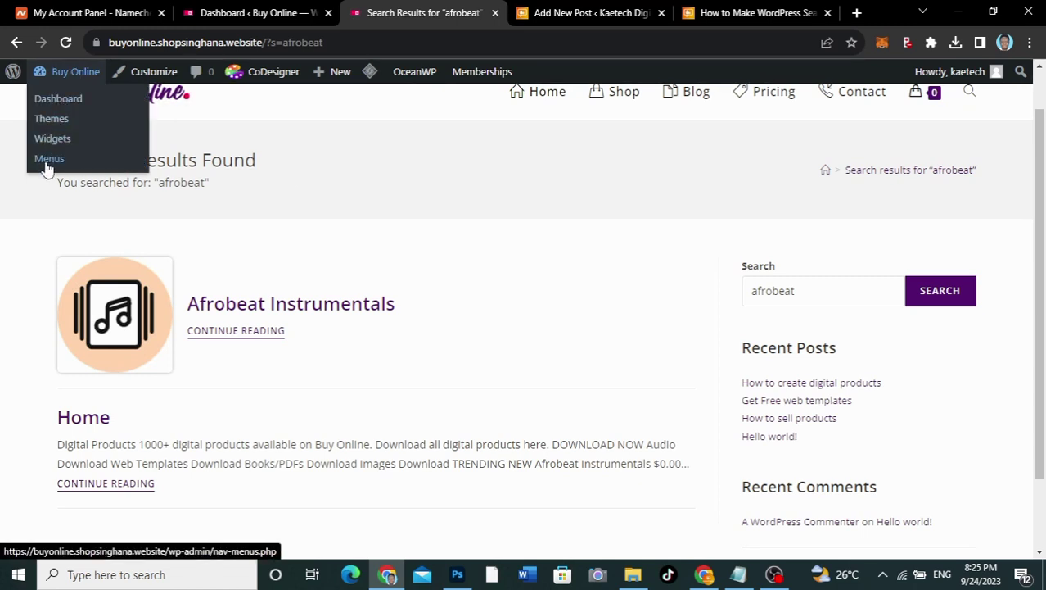
pyautogui.click(64, 99)
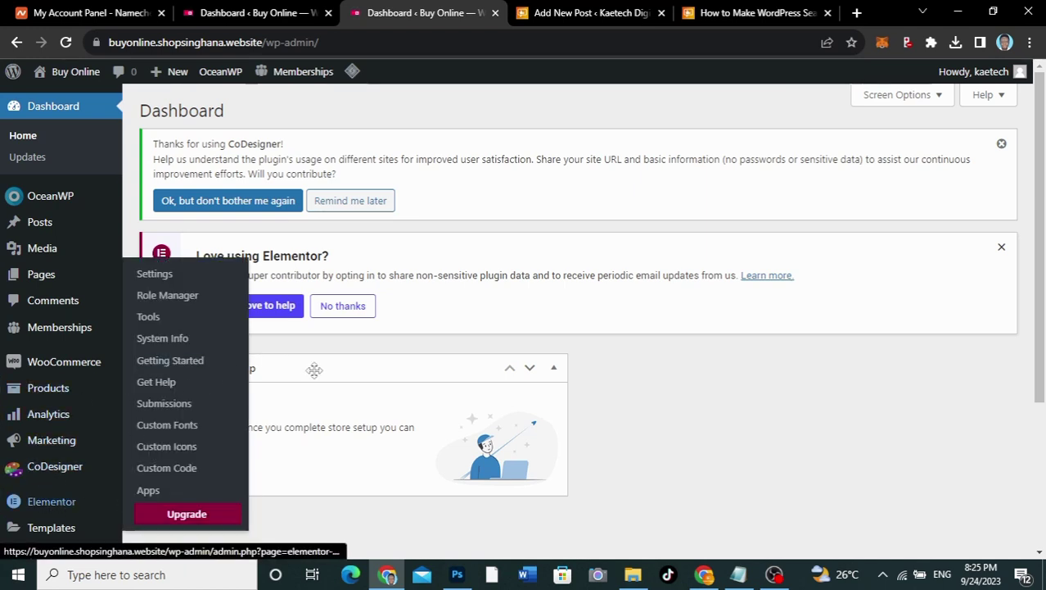
pyautogui.scroll(-3, 151, 366)
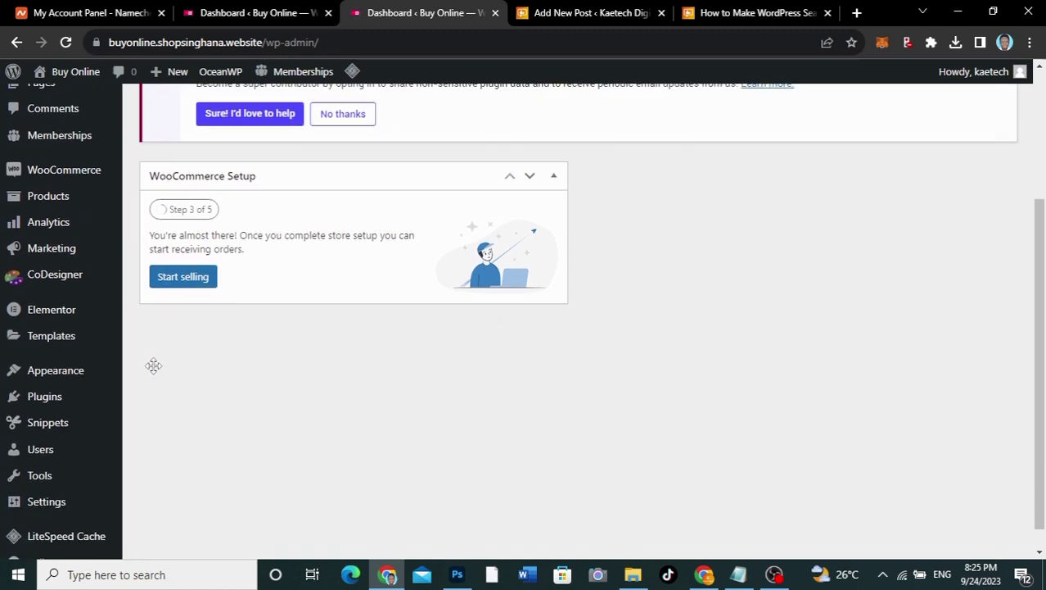
pyautogui.scroll(-1, 154, 365)
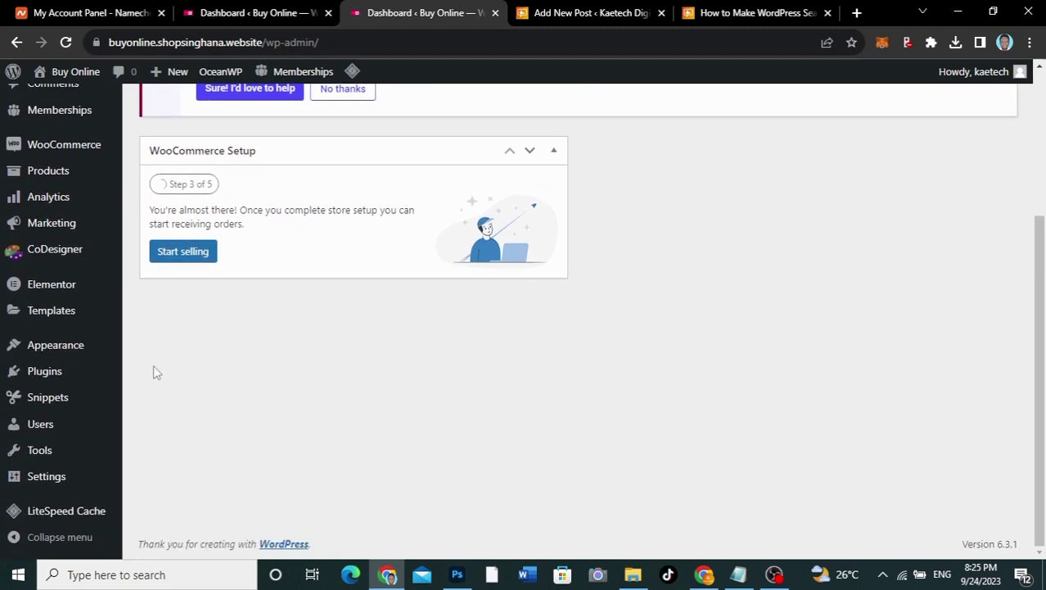
pyautogui.moveTo(62, 347)
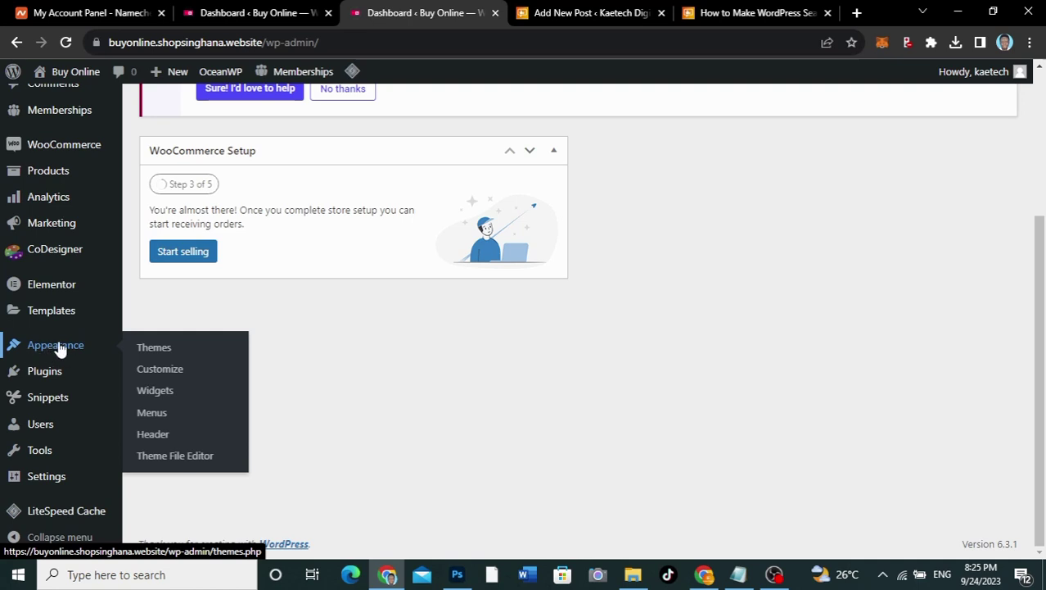
pyautogui.click(177, 456)
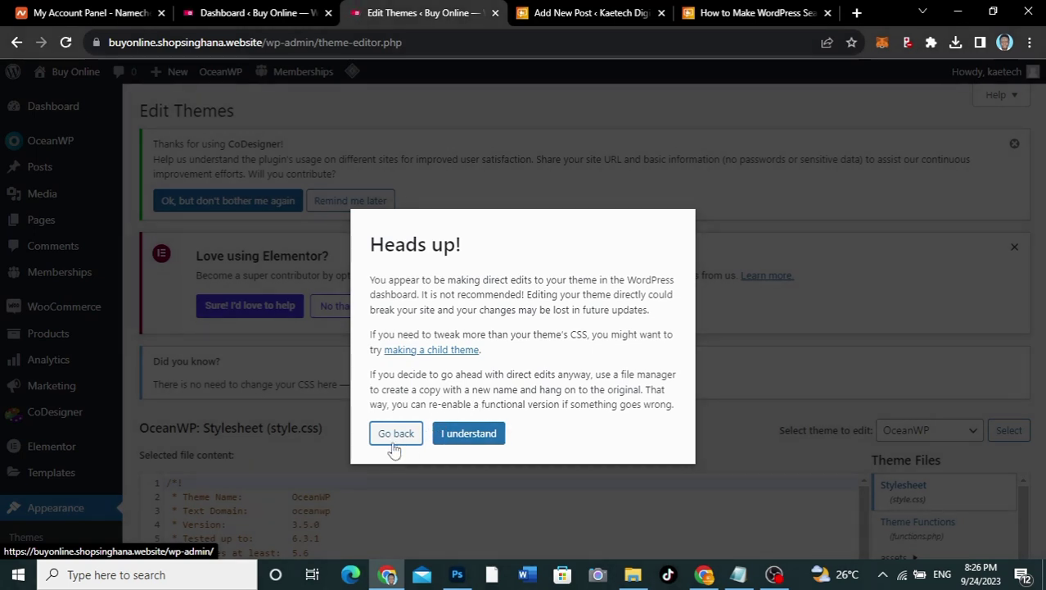
pyautogui.click(463, 438)
# - Open OceanWP's Theme Functions file (functions.php) and add a new line at the very end of the code
pyautogui.scroll(-3, 550, 449)
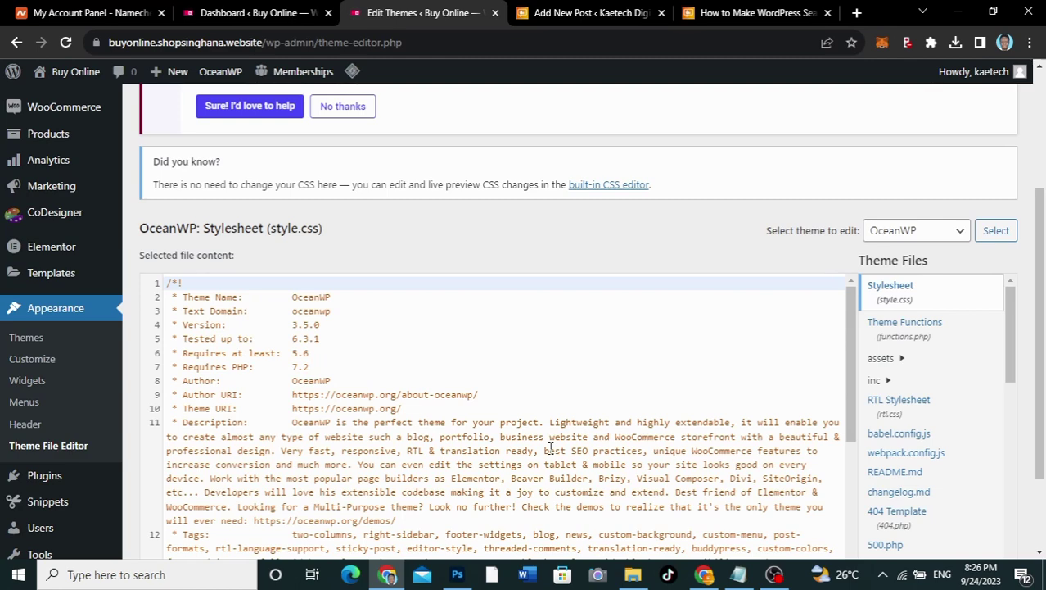
pyautogui.scroll(-5, 551, 447)
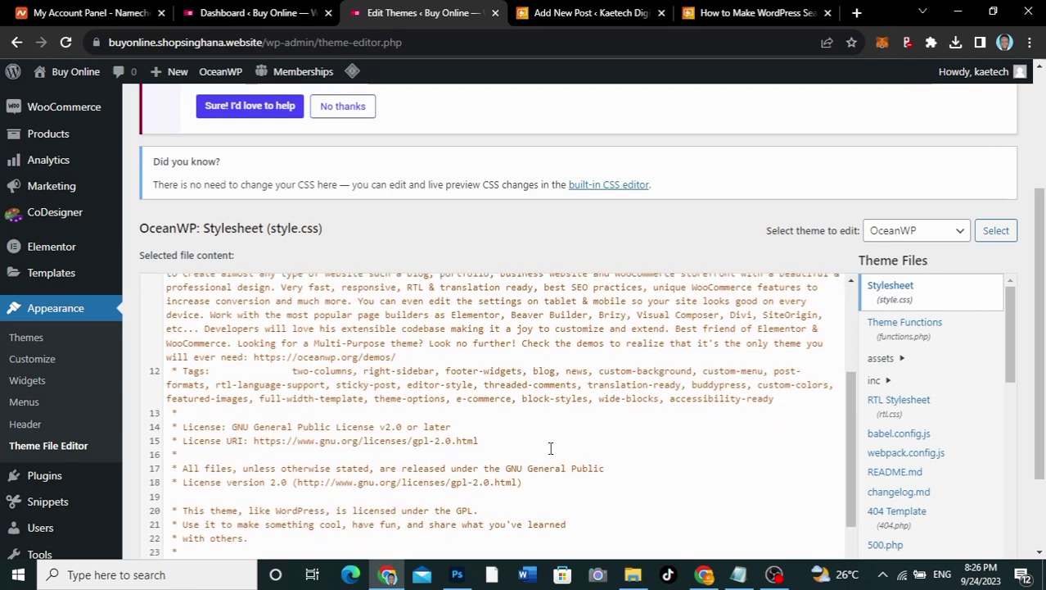
pyautogui.scroll(5, 550, 448)
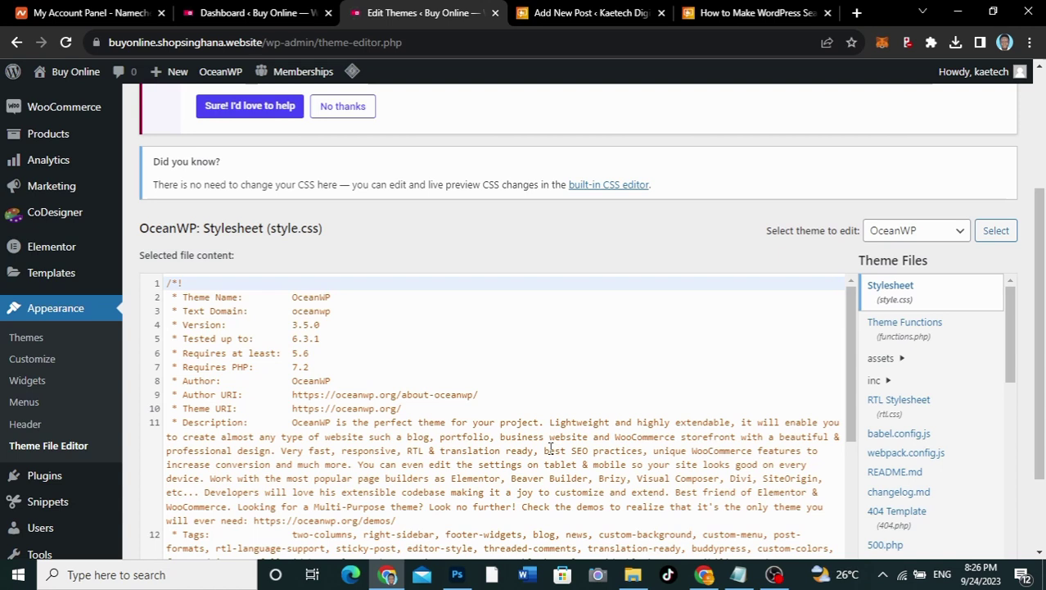
pyautogui.click(915, 327)
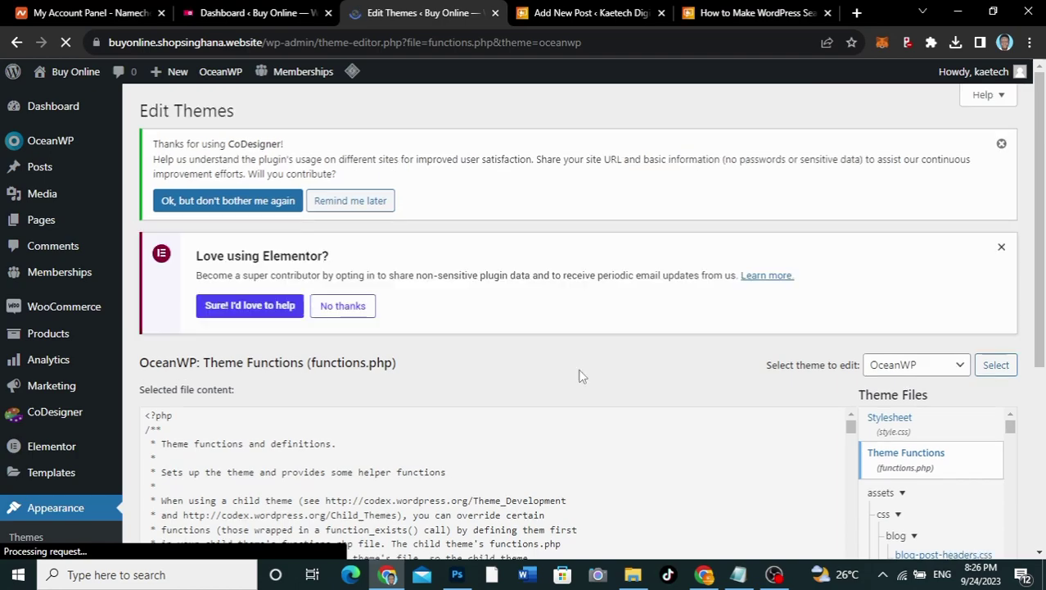
pyautogui.scroll(-4, 581, 371)
pyautogui.scroll(-20, 580, 371)
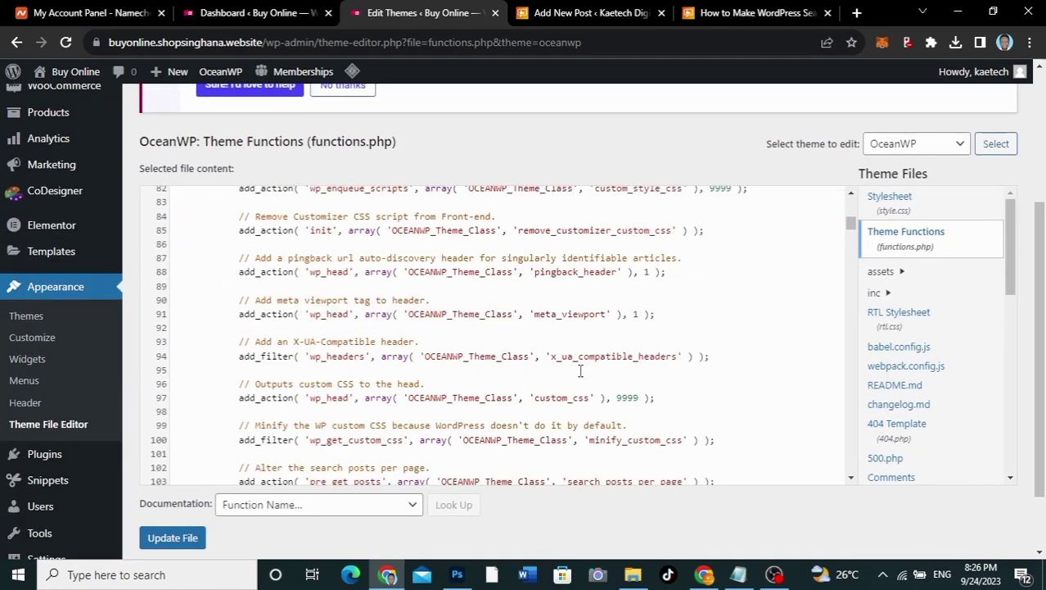
pyautogui.scroll(-20, 581, 371)
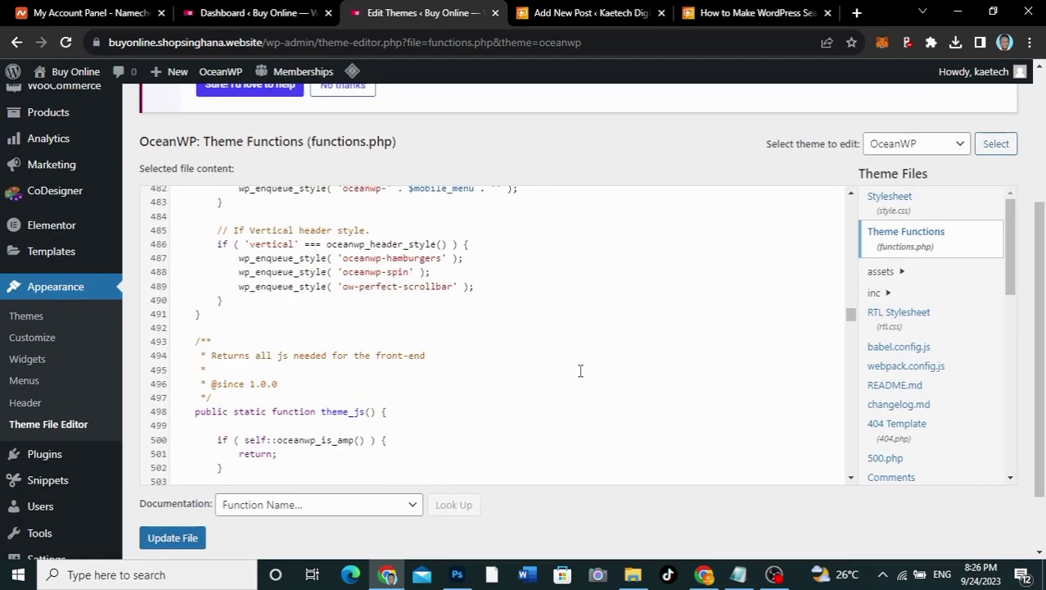
pyautogui.moveTo(851, 334); pyautogui.dragTo(854, 511)
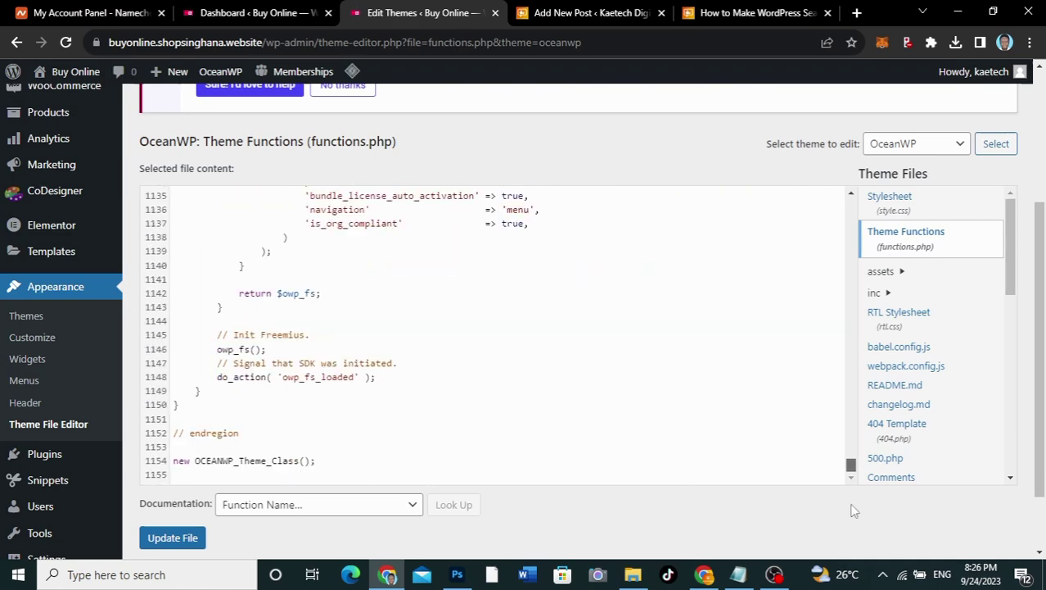
pyautogui.click(372, 471)
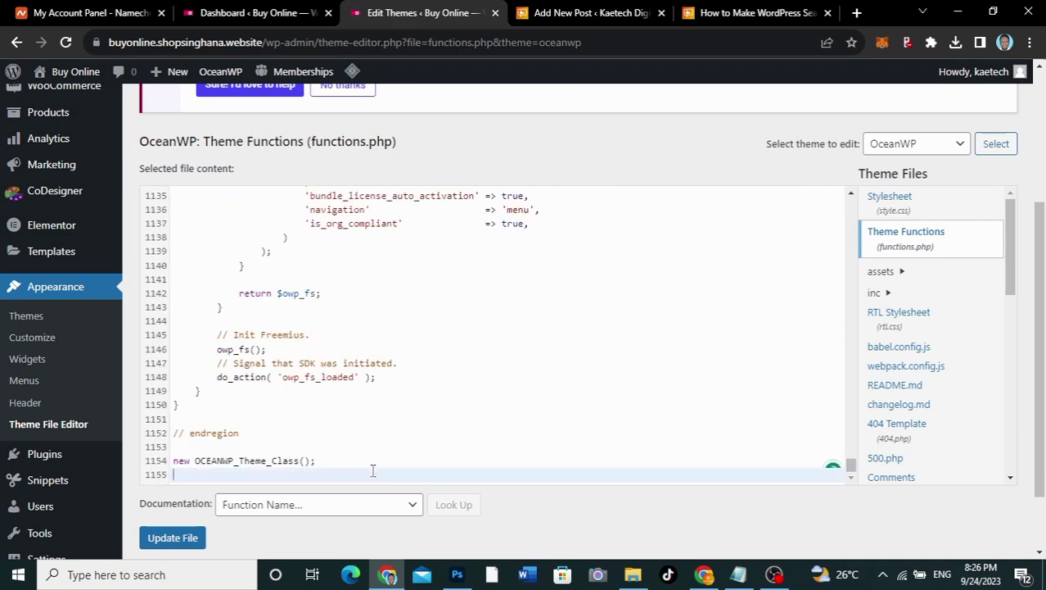
pyautogui.press('Return')
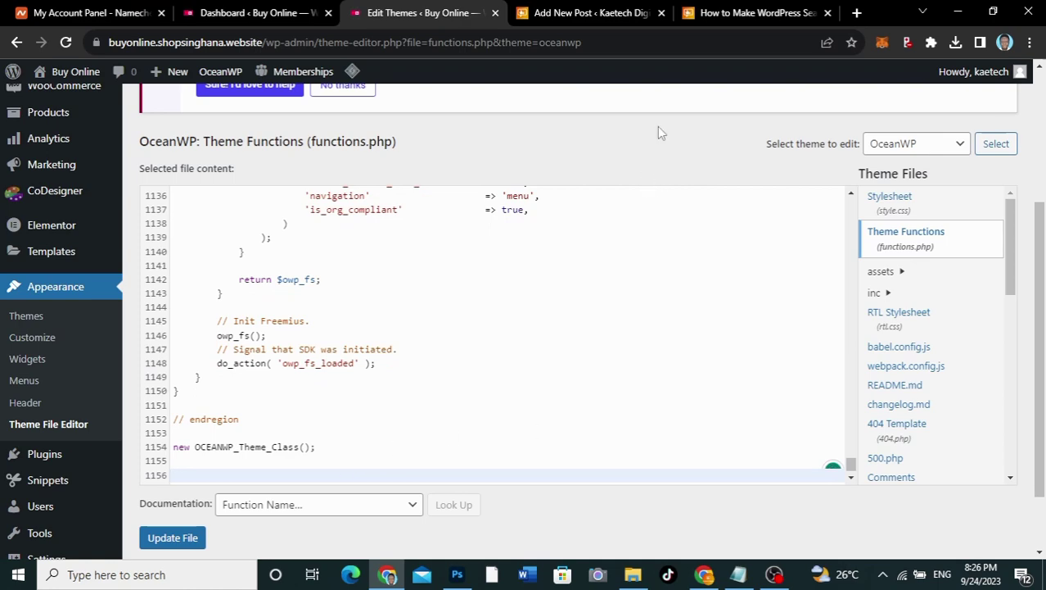
# - Copy the full "Only show products in the front-end search results" code snippet from the Kaetech Digital article
pyautogui.click(734, 13)
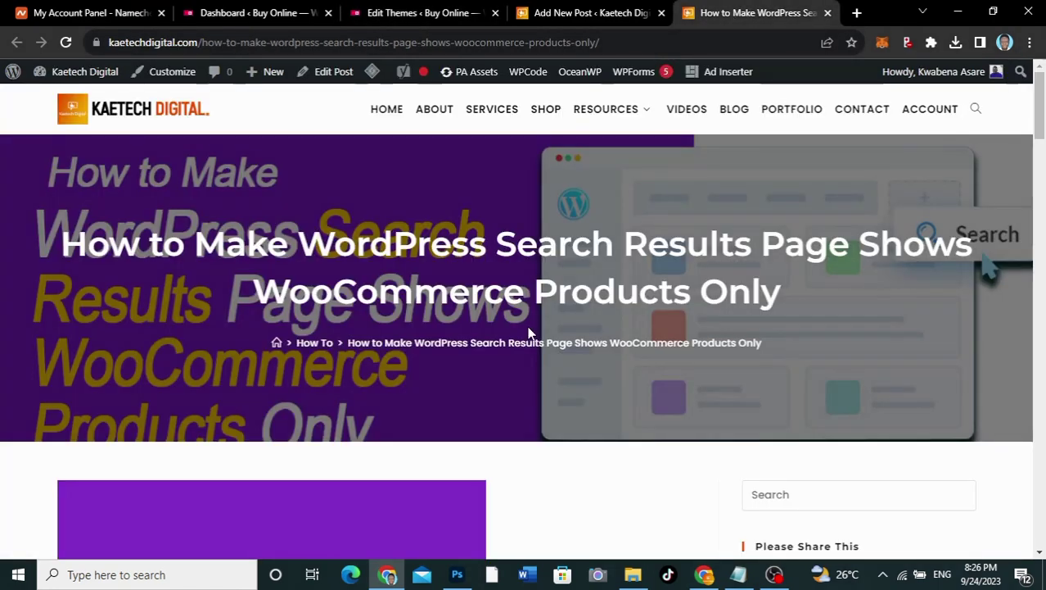
pyautogui.scroll(-10, 528, 331)
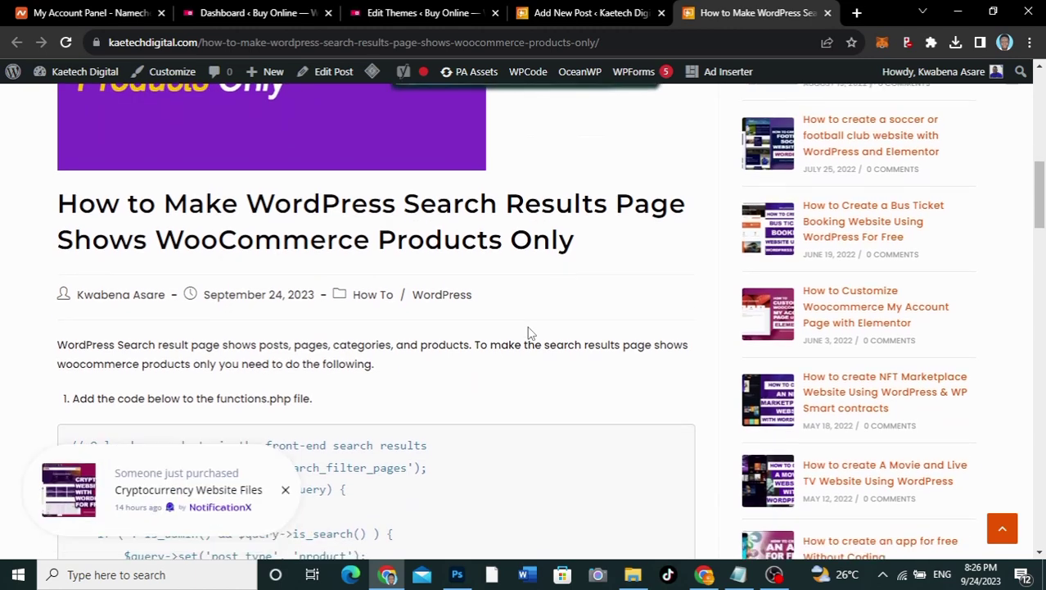
pyautogui.scroll(-3, 528, 332)
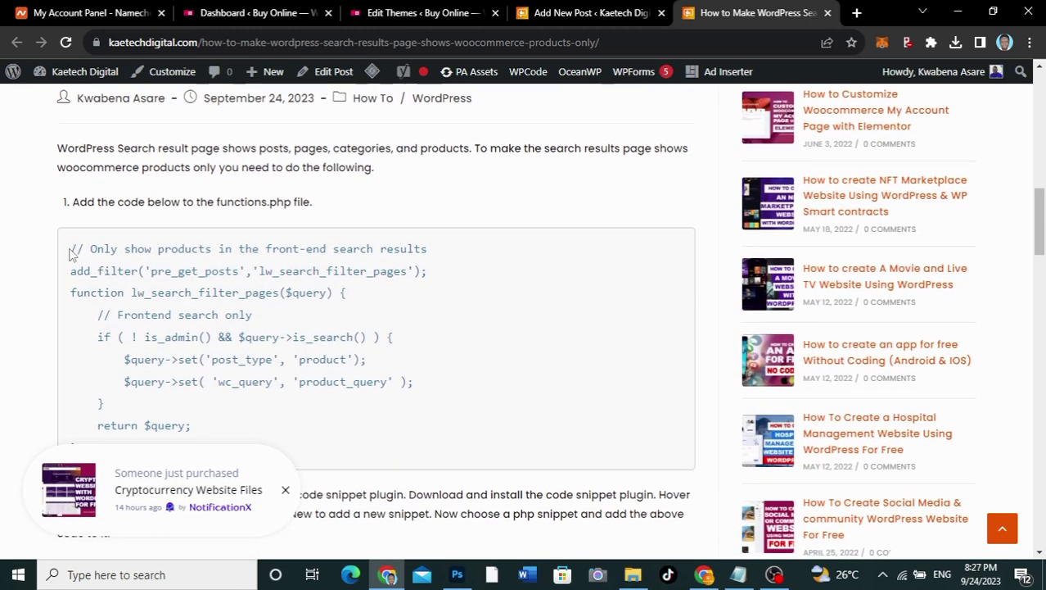
pyautogui.moveTo(69, 252); pyautogui.dragTo(226, 447)
pyautogui.hotkey('ctrl', 'c')
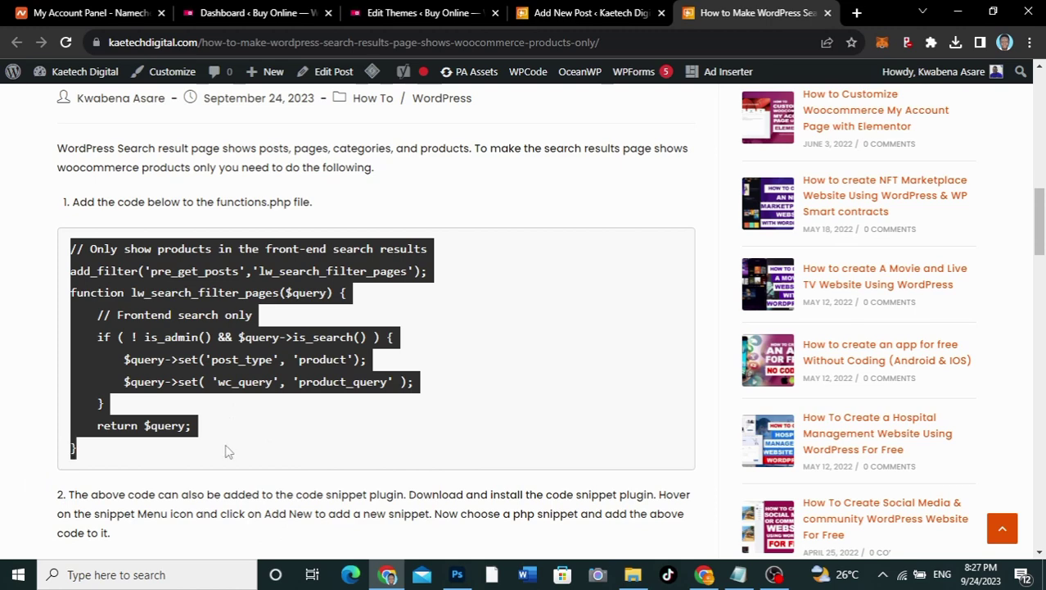
# - Paste the copied search filter code at the end of OceanWP's functions.php and save the file
pyautogui.click(530, 10)
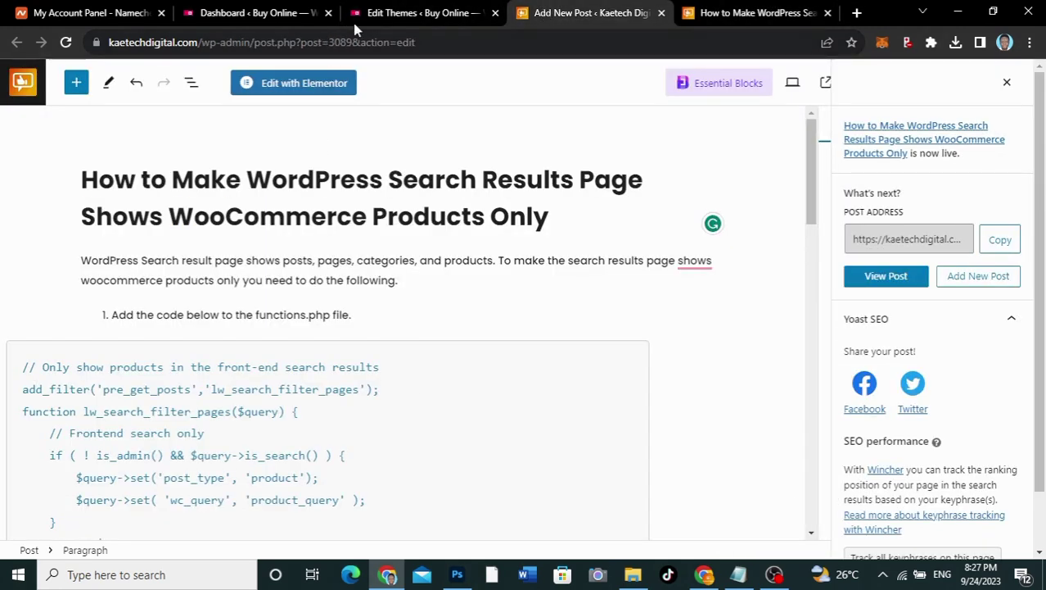
pyautogui.click(369, 12)
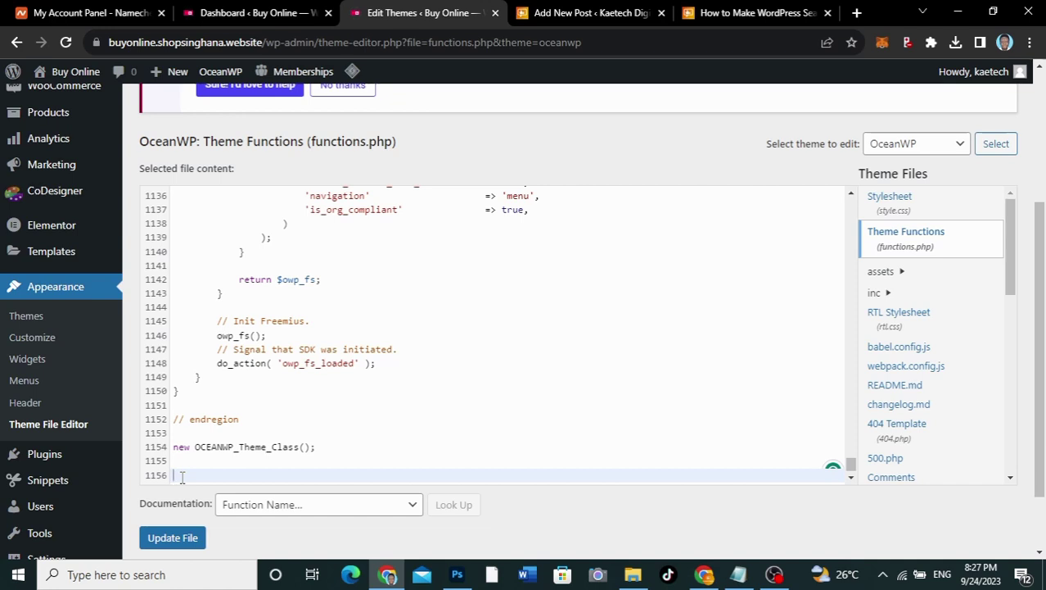
pyautogui.hotkey('ctrl', 'v')
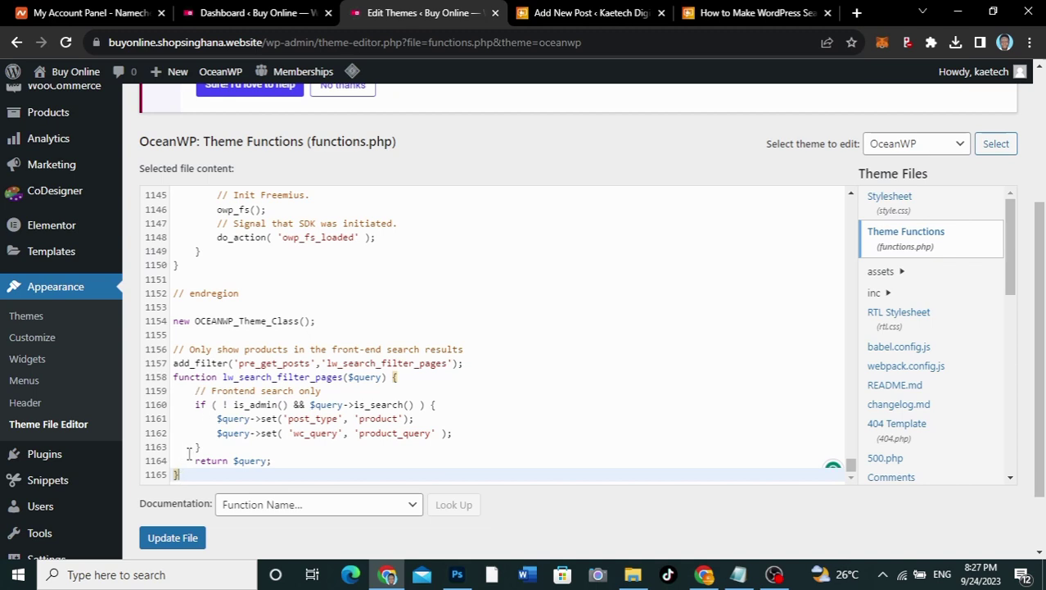
pyautogui.click(172, 541)
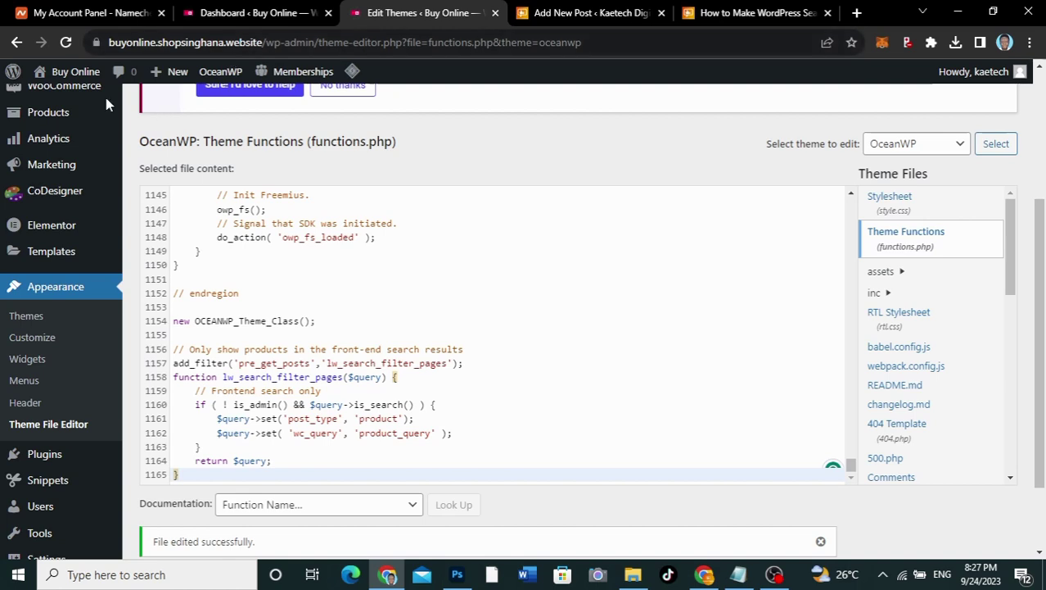
# - Open the live Buy Online site in a new tab and search it for "afrobeat" to check the results
pyautogui.moveTo(69, 73)
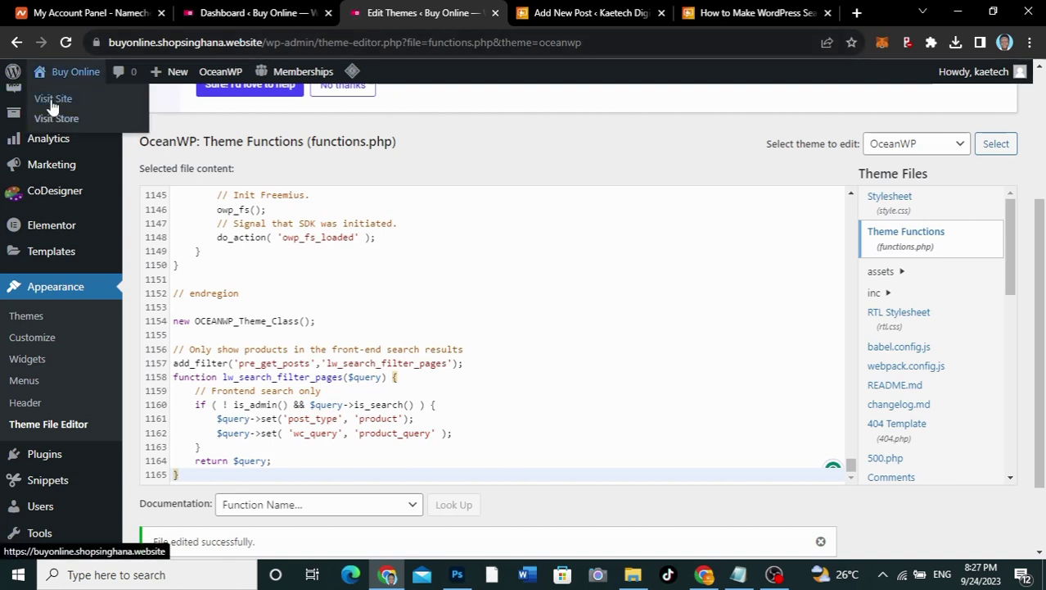
pyautogui.rightClick(52, 102)
pyautogui.click(90, 110)
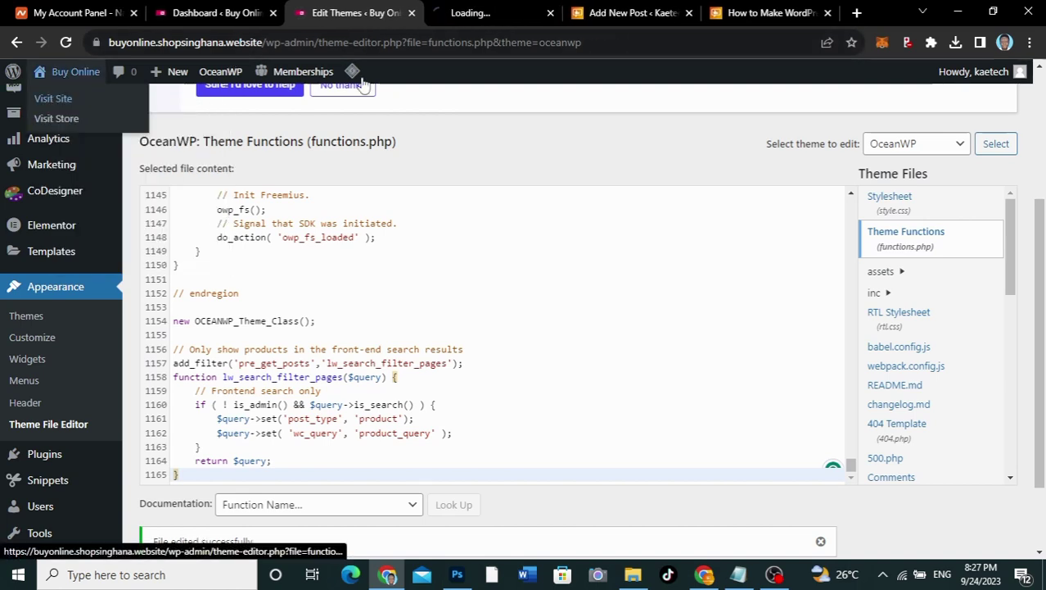
pyautogui.click(468, 16)
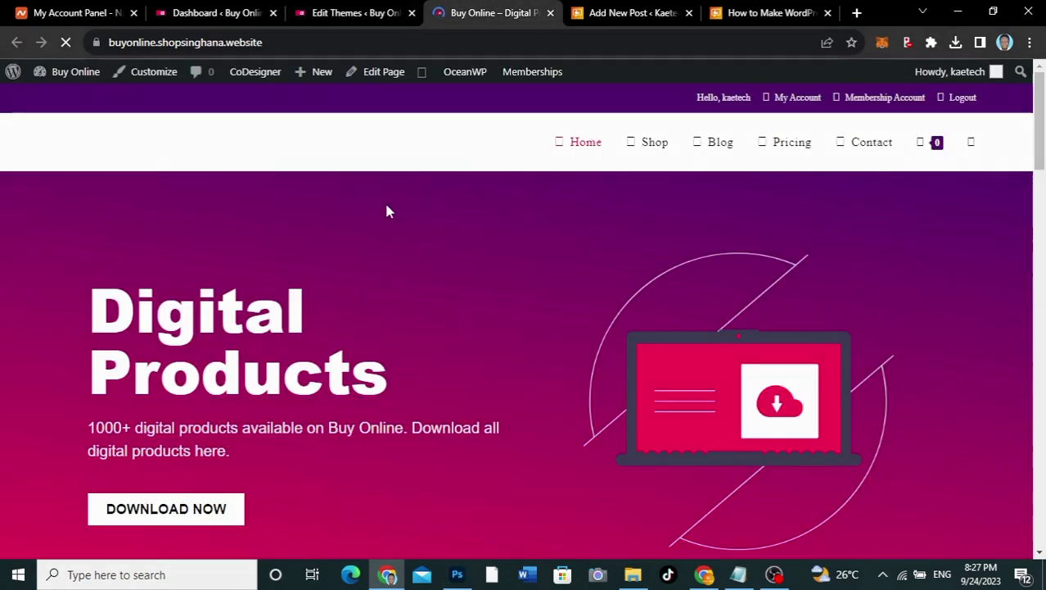
pyautogui.click(971, 145)
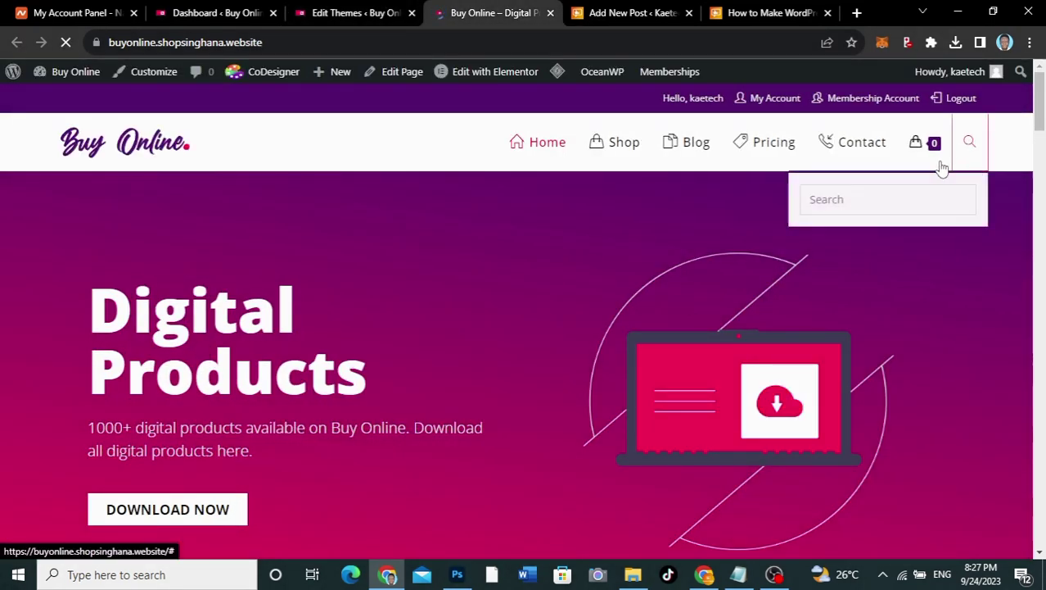
pyautogui.write('afrobeat')
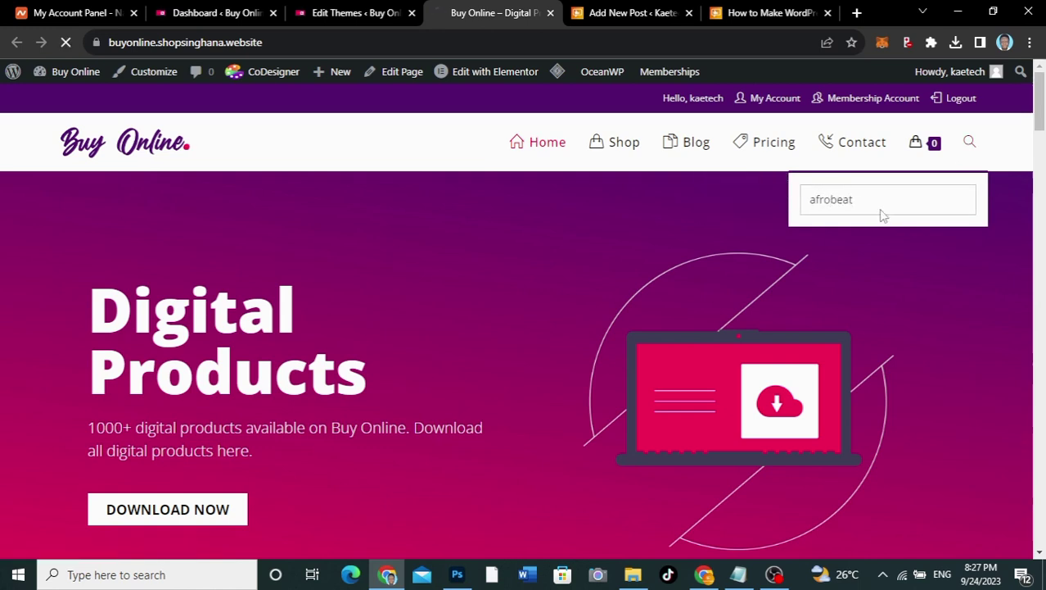
pyautogui.press('Return')
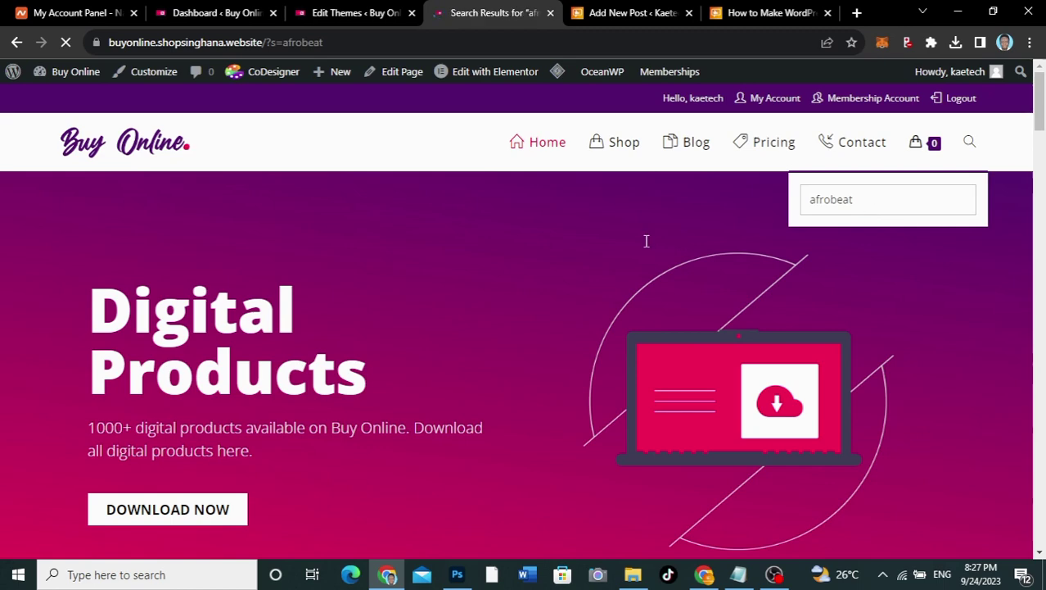
pyautogui.scroll(-2, 456, 281)
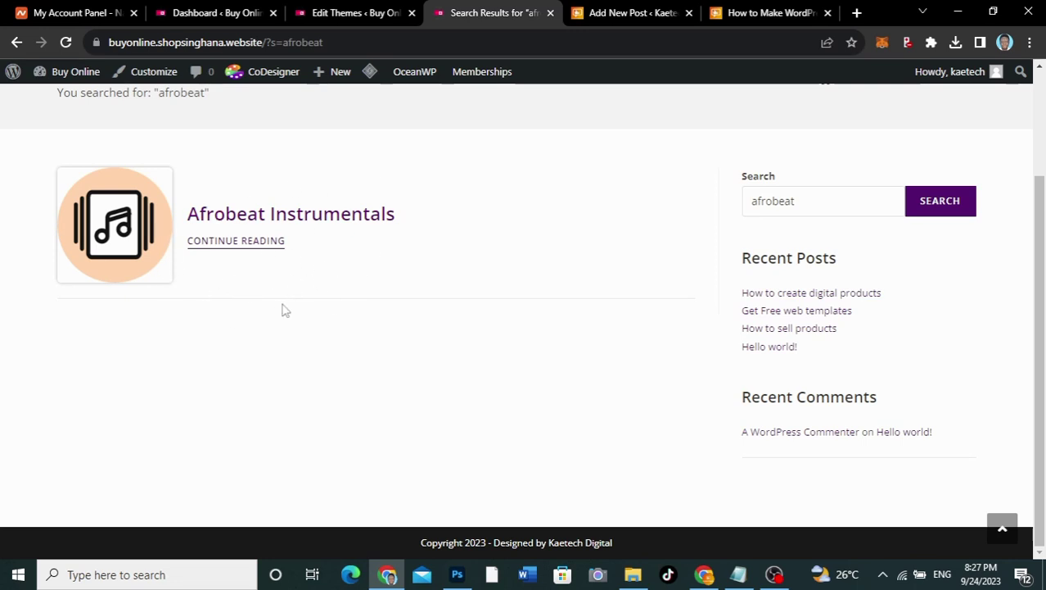
# - Delete the "Only show products in the front-end search results" code block from the end of OceanWP's functions.php and save the file
pyautogui.click(357, 13)
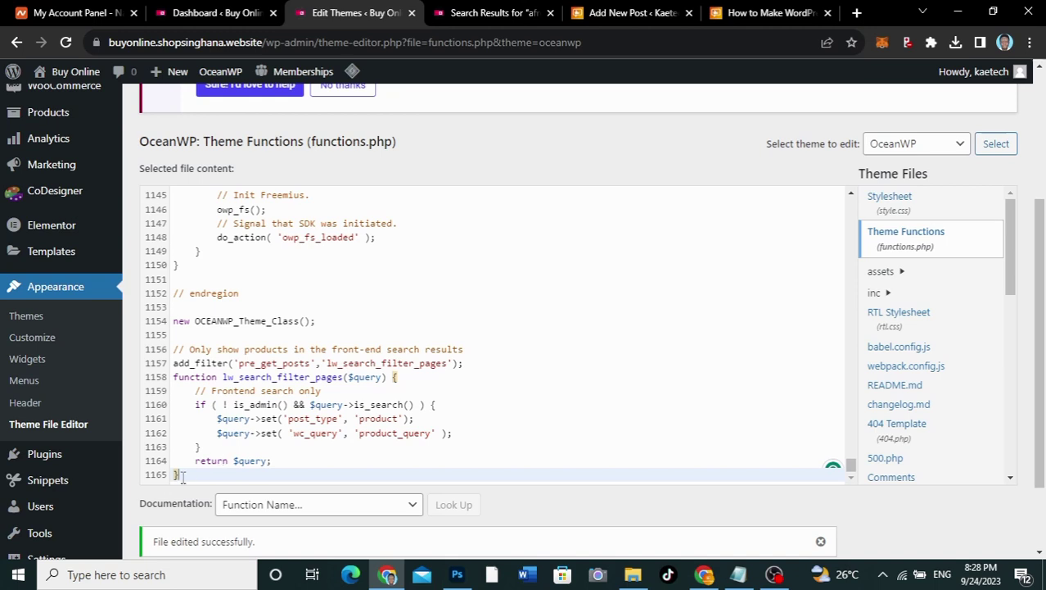
pyautogui.moveTo(182, 476); pyautogui.dragTo(171, 349)
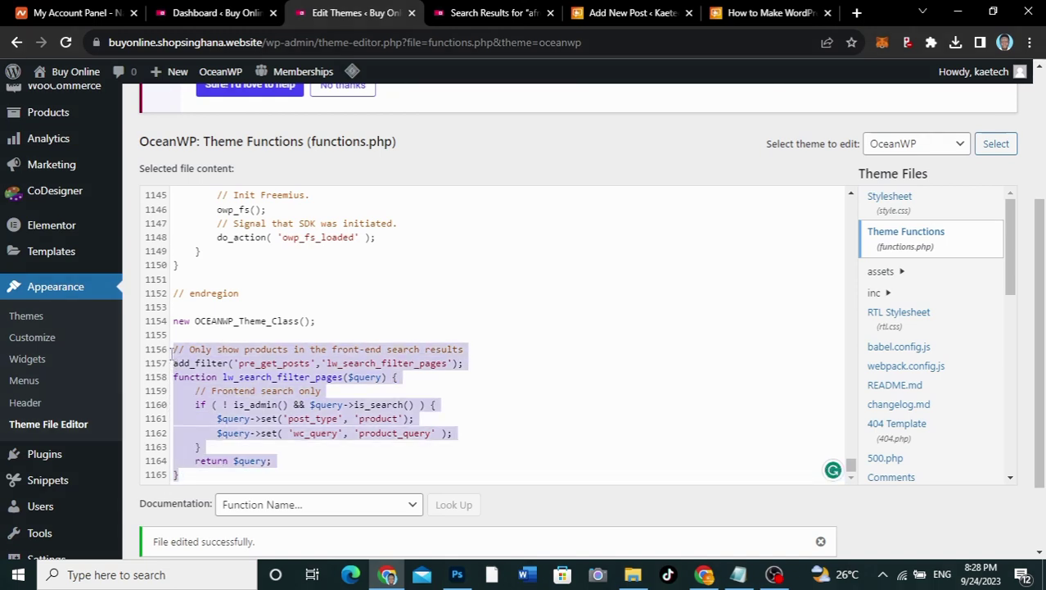
pyautogui.press('BackSpace')
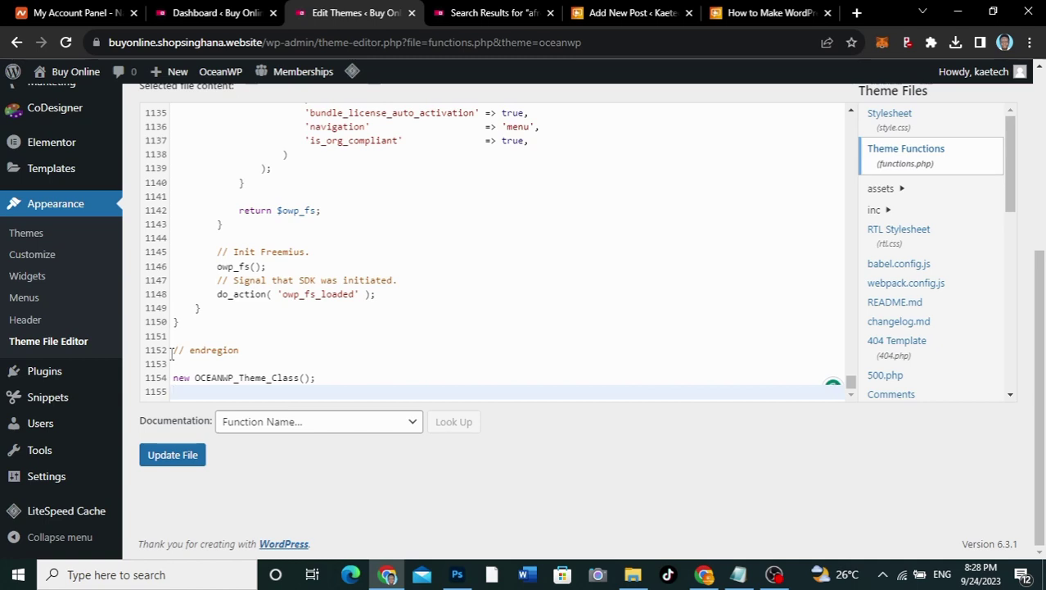
pyautogui.click(158, 453)
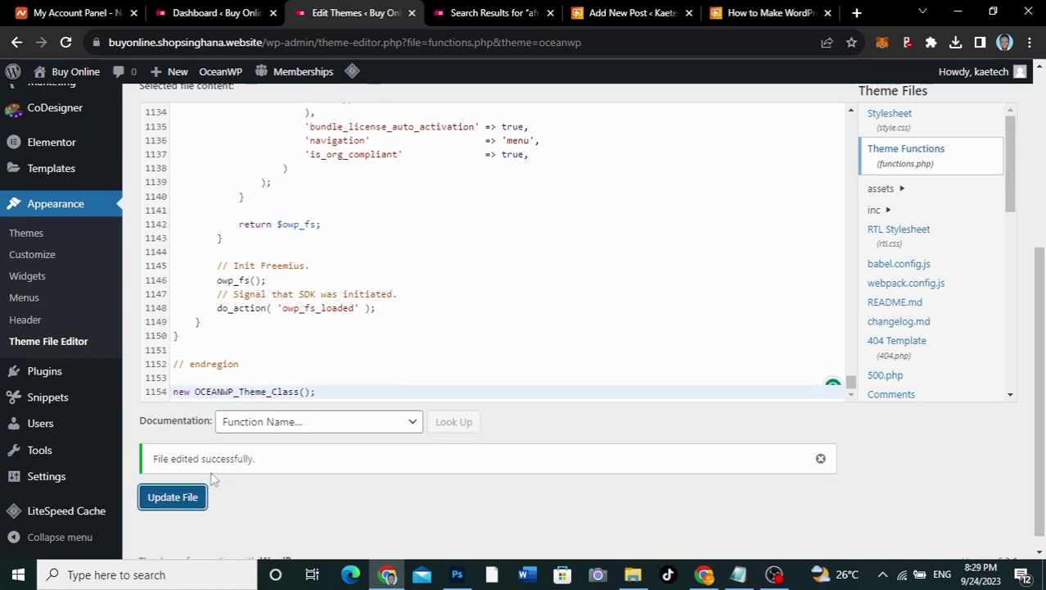
# - Reload the "afrobeat" search results page on the live site and review which items it lists
pyautogui.click(505, 17)
pyautogui.scroll(3, 279, 226)
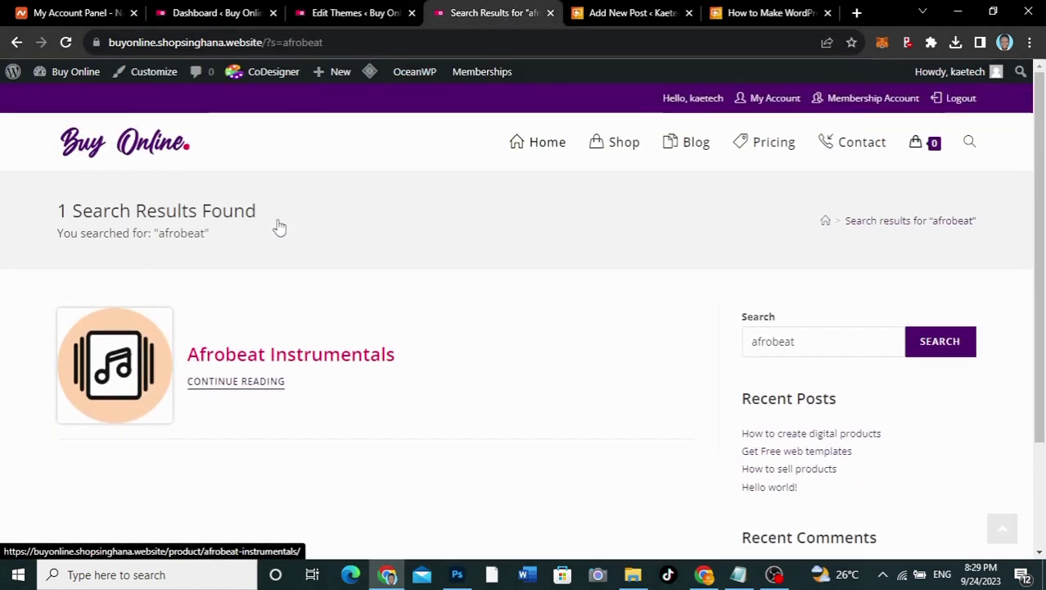
pyautogui.click(65, 42)
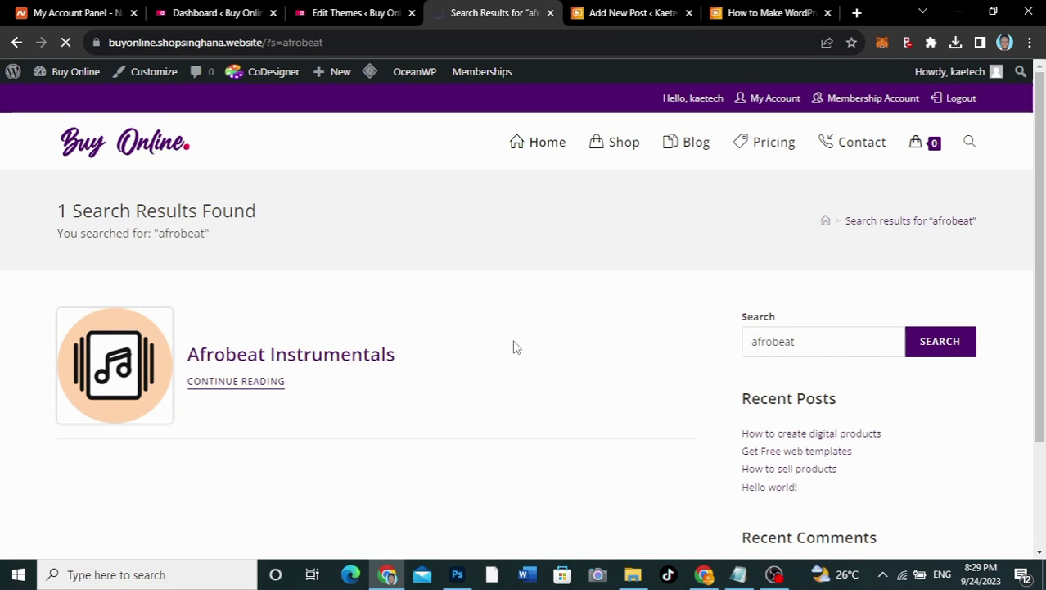
pyautogui.scroll(-3, 514, 344)
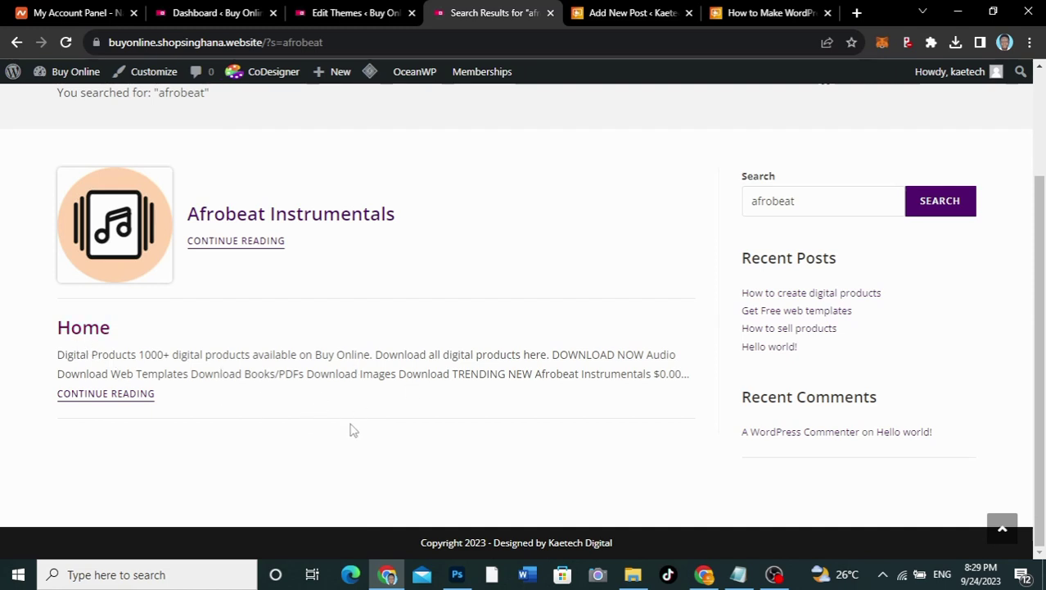
pyautogui.scroll(3, 443, 329)
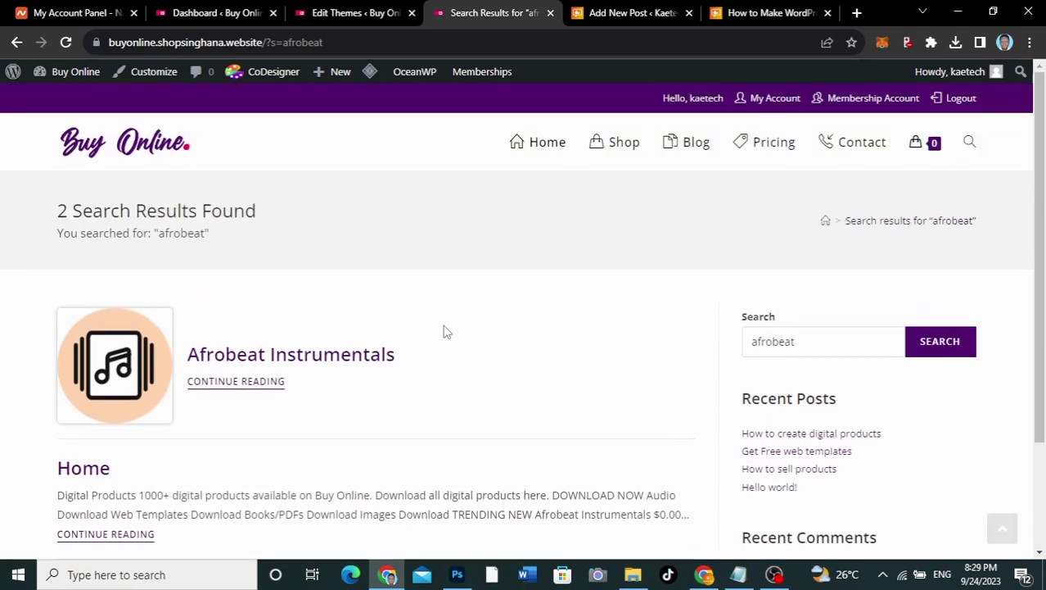
# - Go to the page for adding plugins in the WordPress dashboard and search for "code snippets"
pyautogui.click(334, 15)
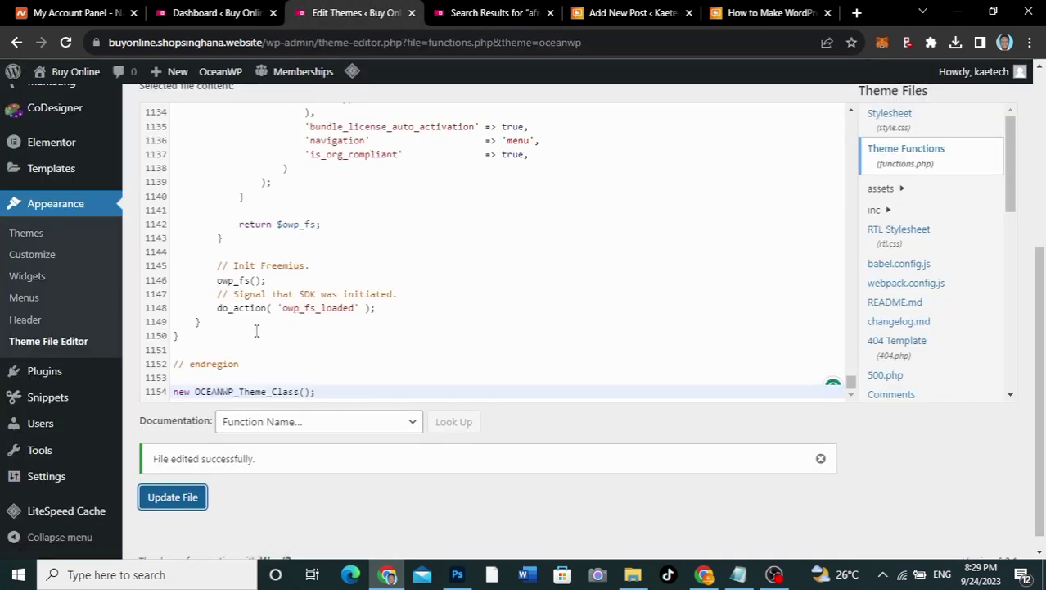
pyautogui.moveTo(52, 379)
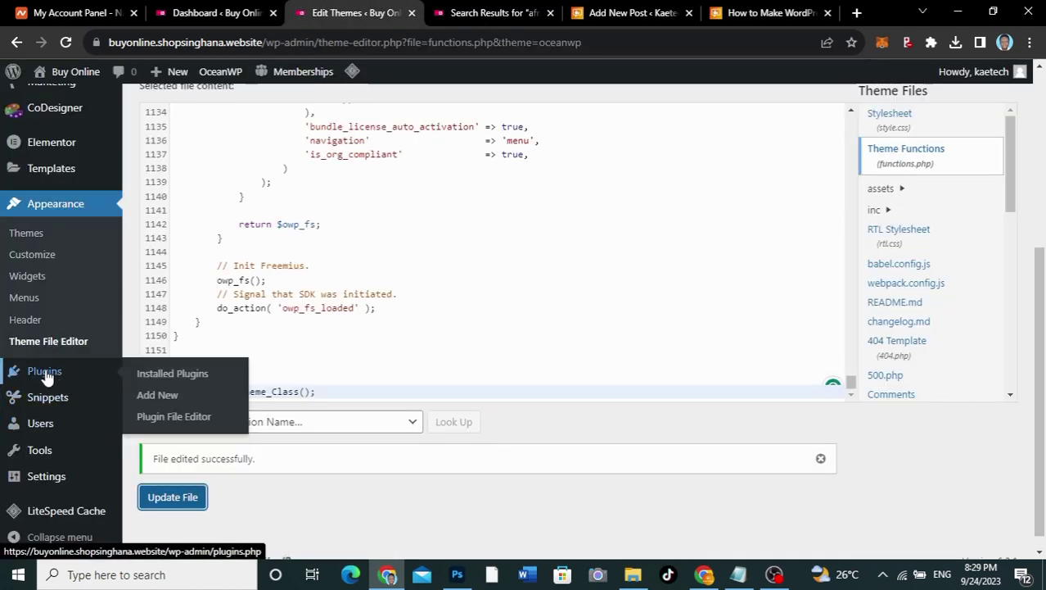
pyautogui.click(156, 396)
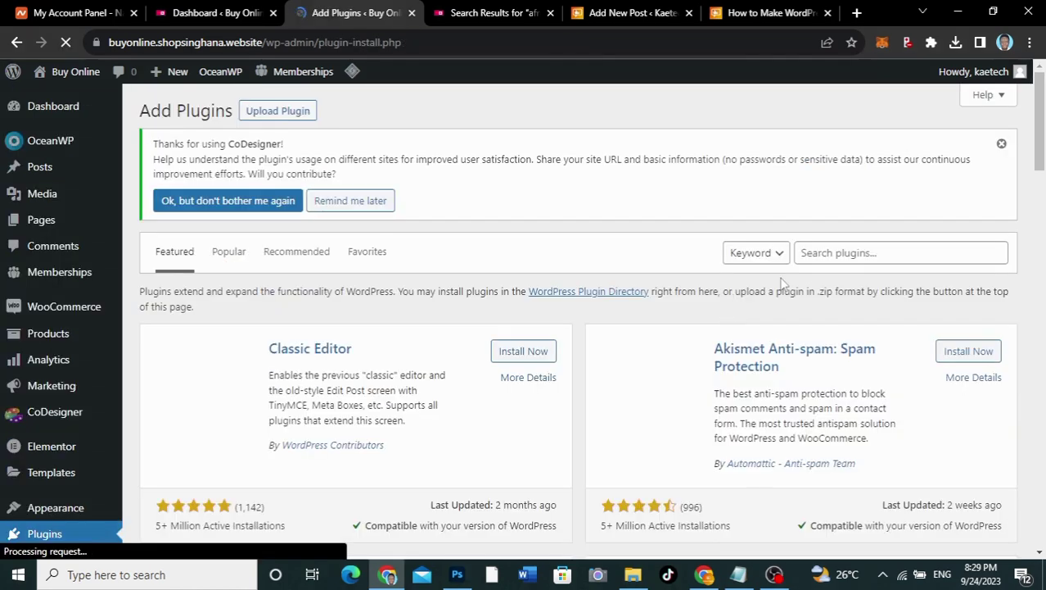
pyautogui.click(828, 255)
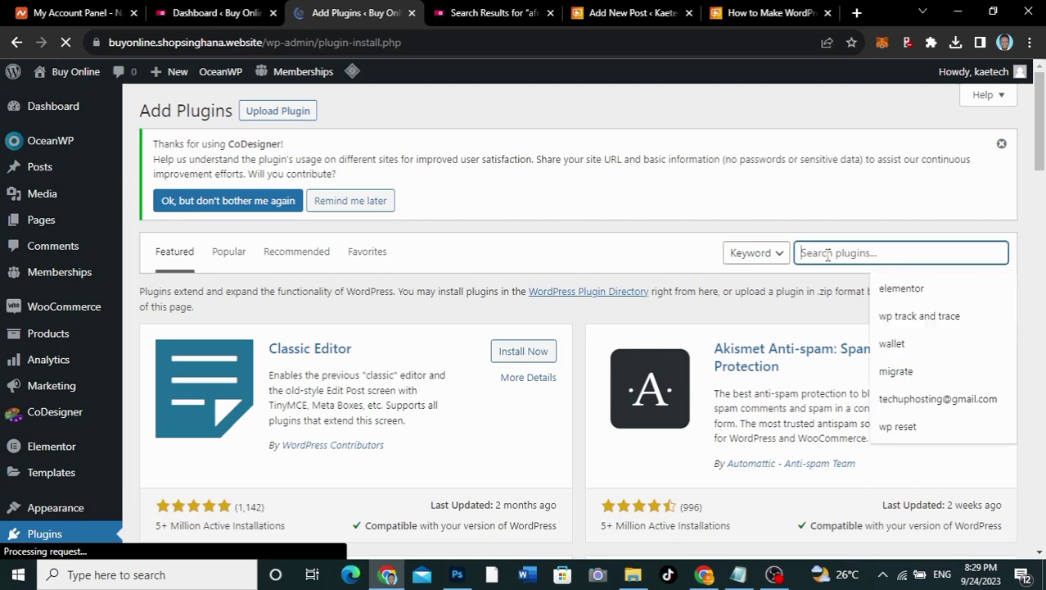
pyautogui.write('code snippets')
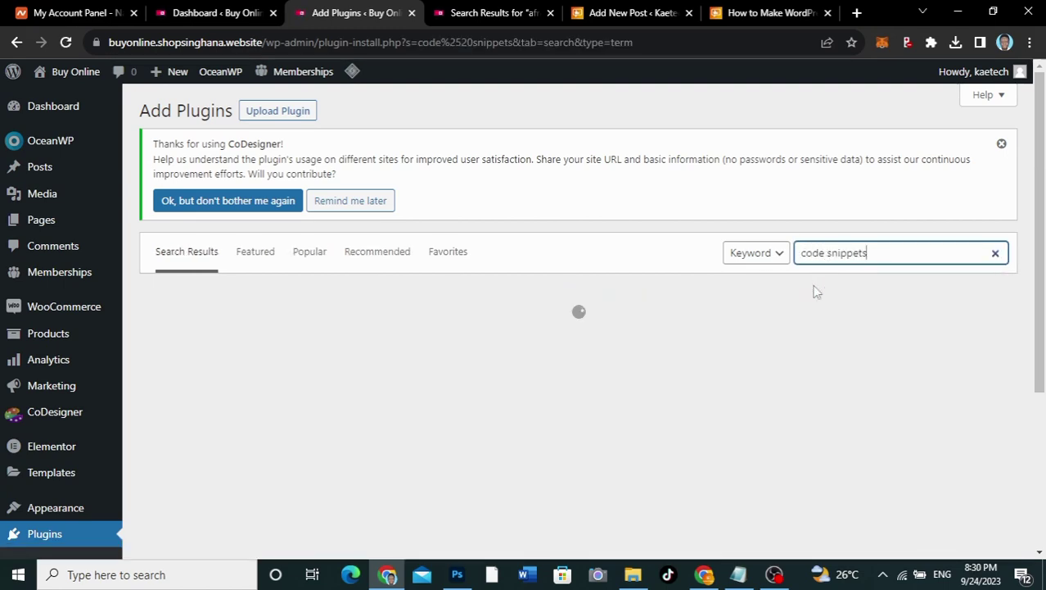
pyautogui.scroll(-3, 601, 425)
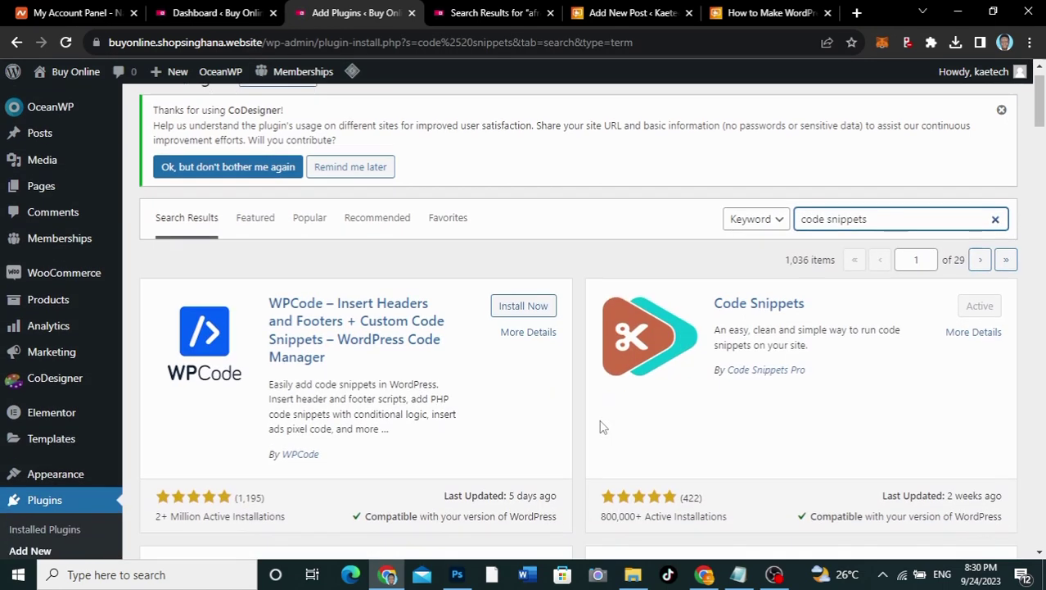
pyautogui.scroll(1, 601, 426)
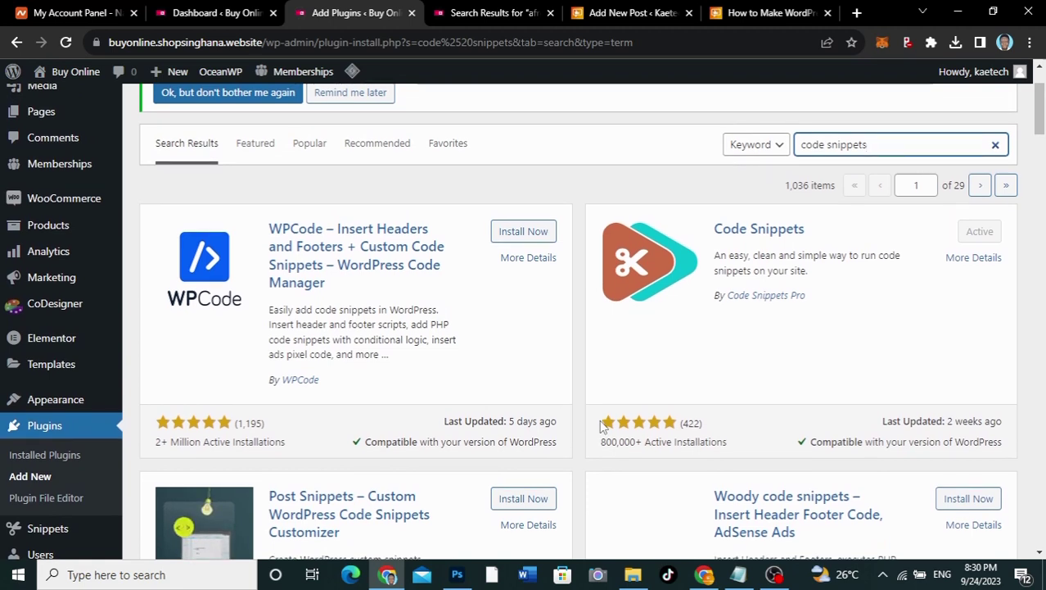
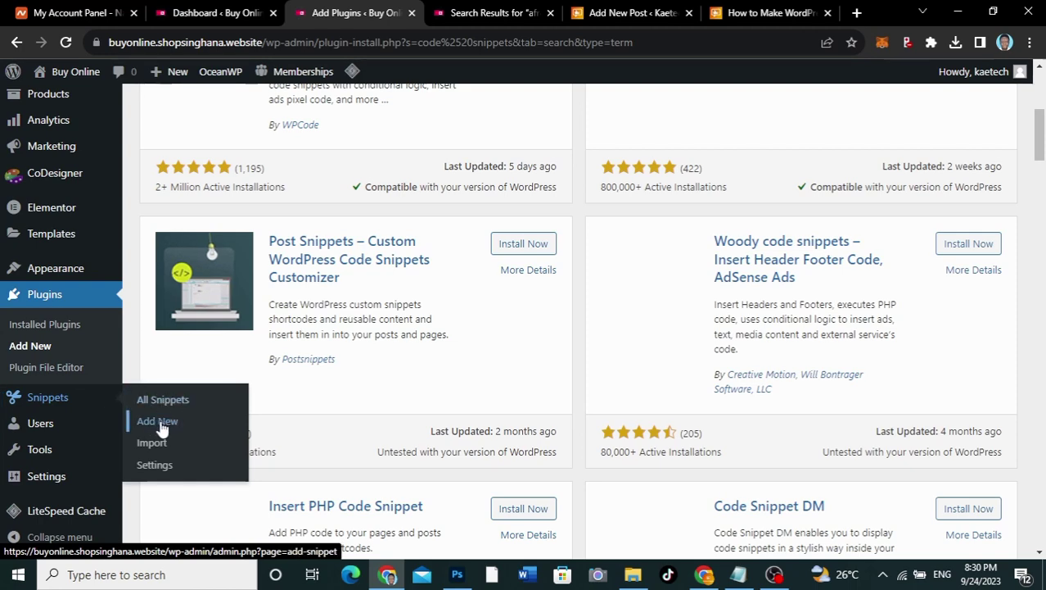
# - Start a new snippet and paste in the full products-only search filter code copied from the Kaetech Digital article as a PHP function
pyautogui.click(162, 422)
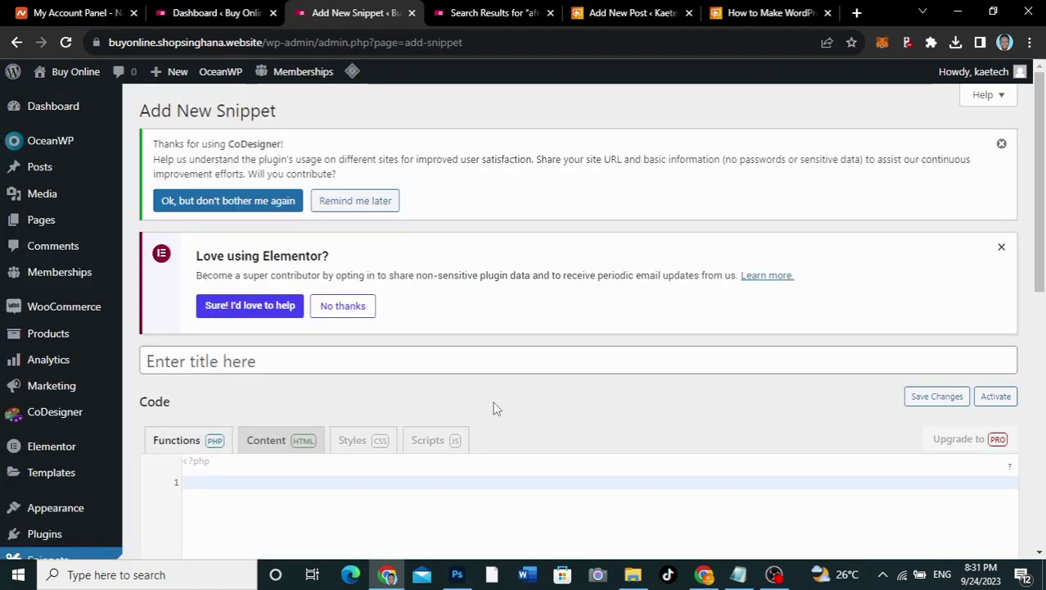
pyautogui.scroll(-3, 492, 404)
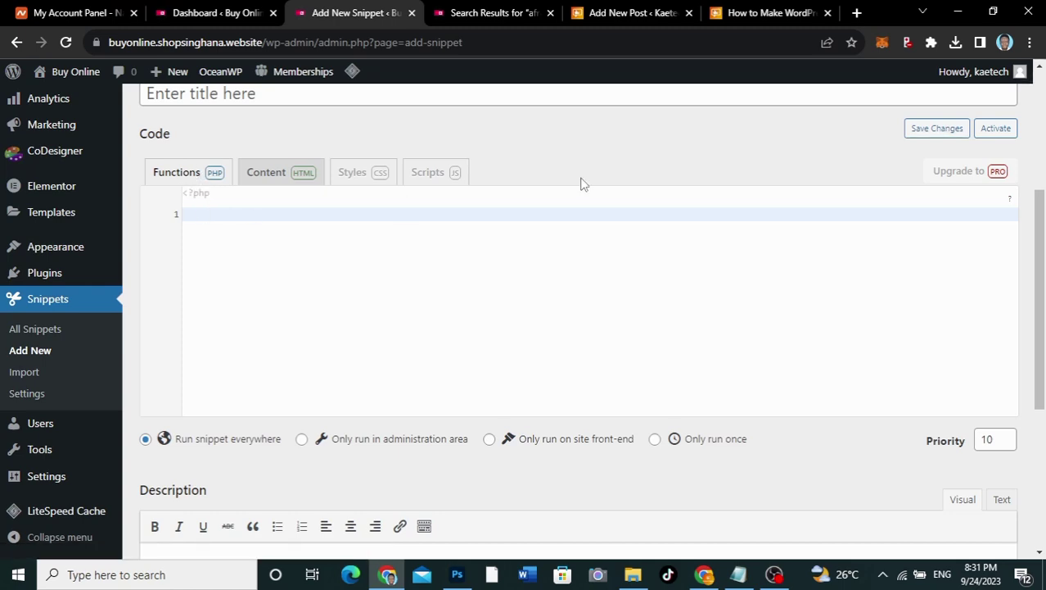
pyautogui.click(747, 13)
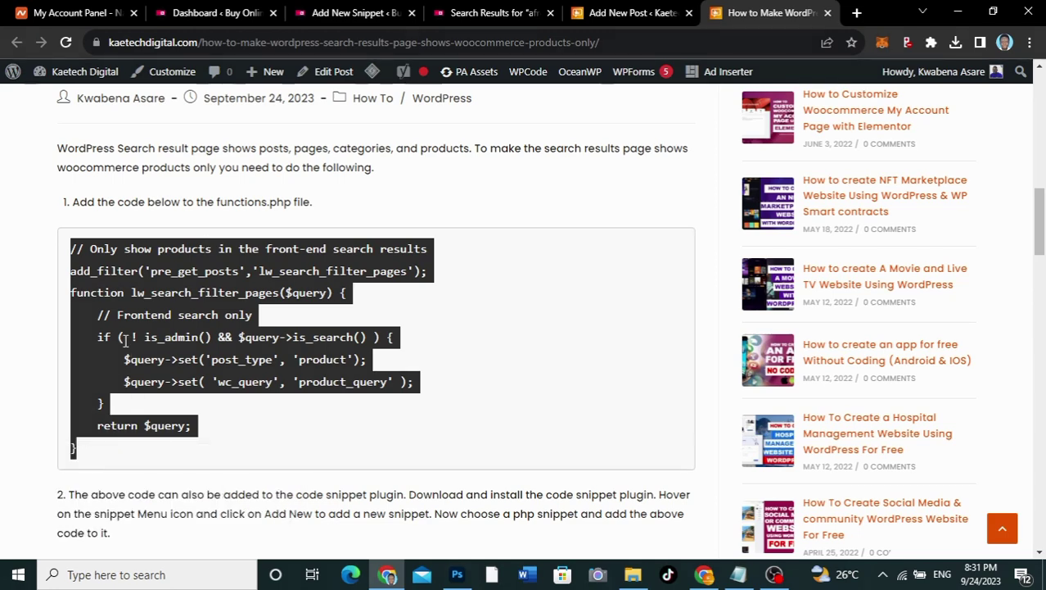
pyautogui.click(90, 453)
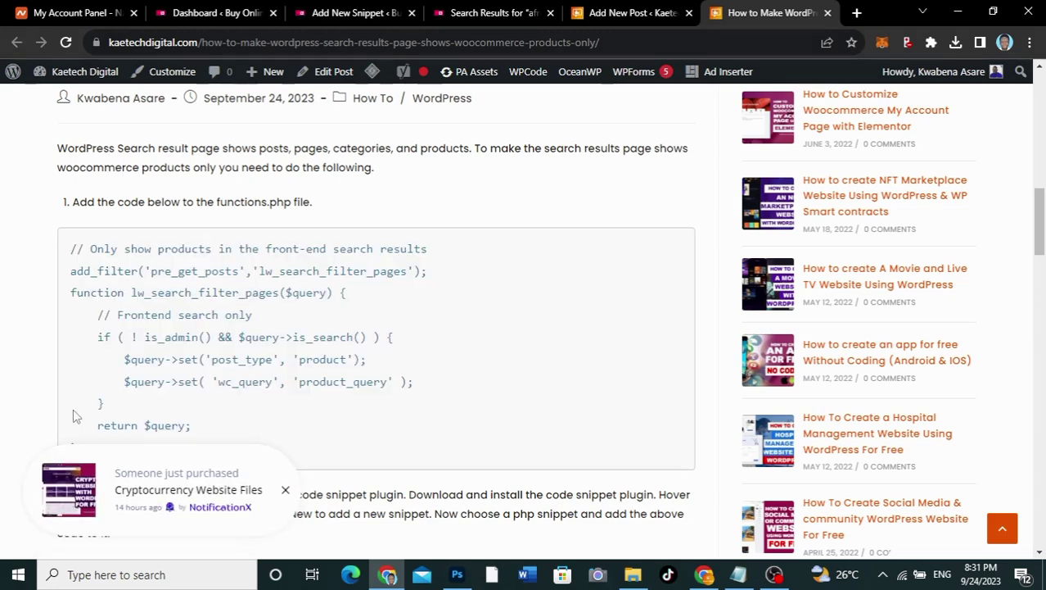
pyautogui.moveTo(72, 250); pyautogui.dragTo(161, 443)
pyautogui.hotkey('ctrl', 'c')
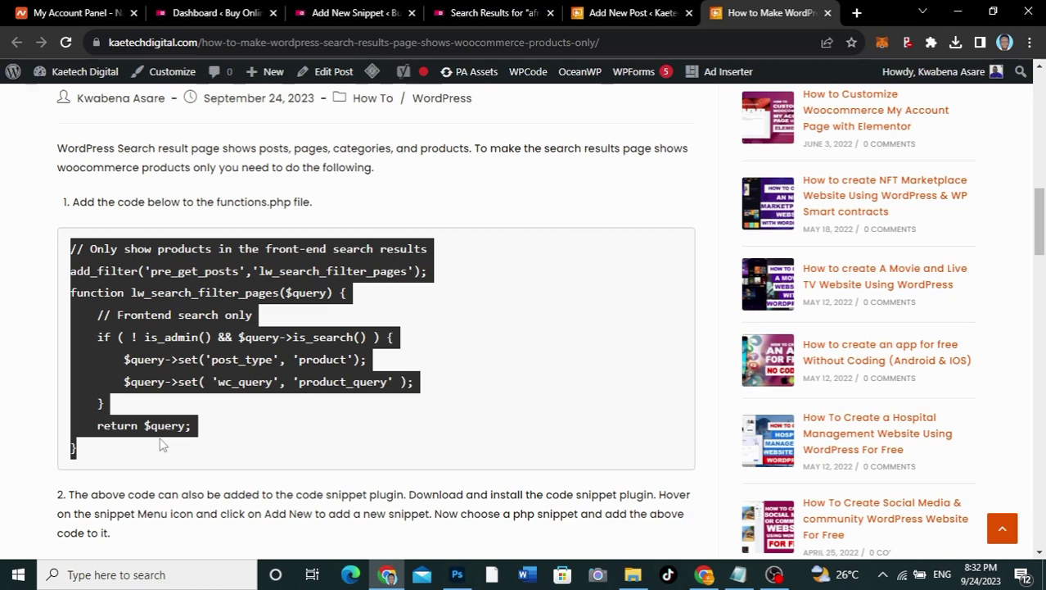
pyautogui.click(335, 14)
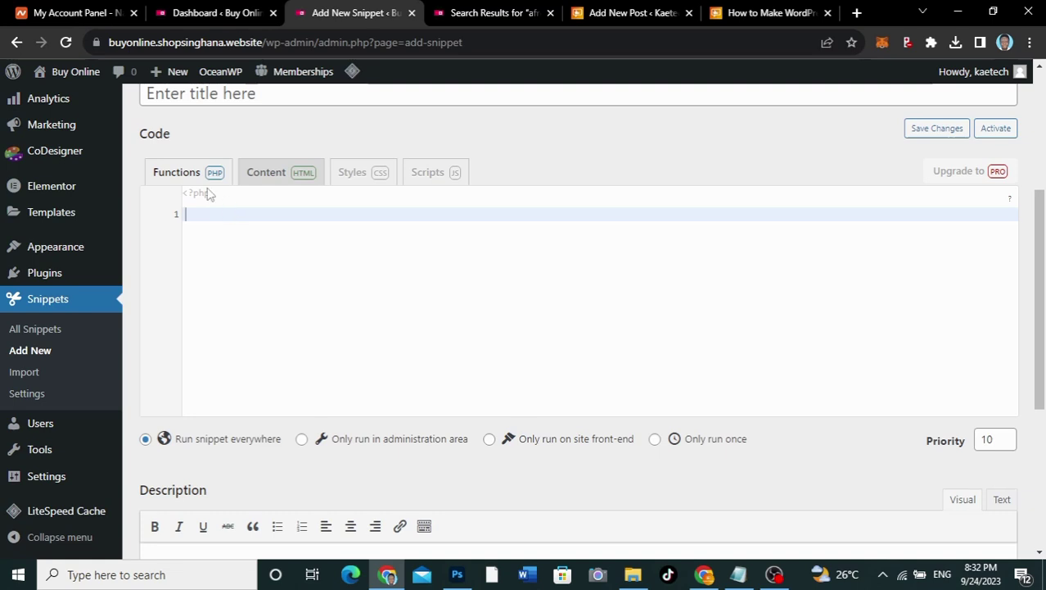
pyautogui.hotkey('ctrl', 'v')
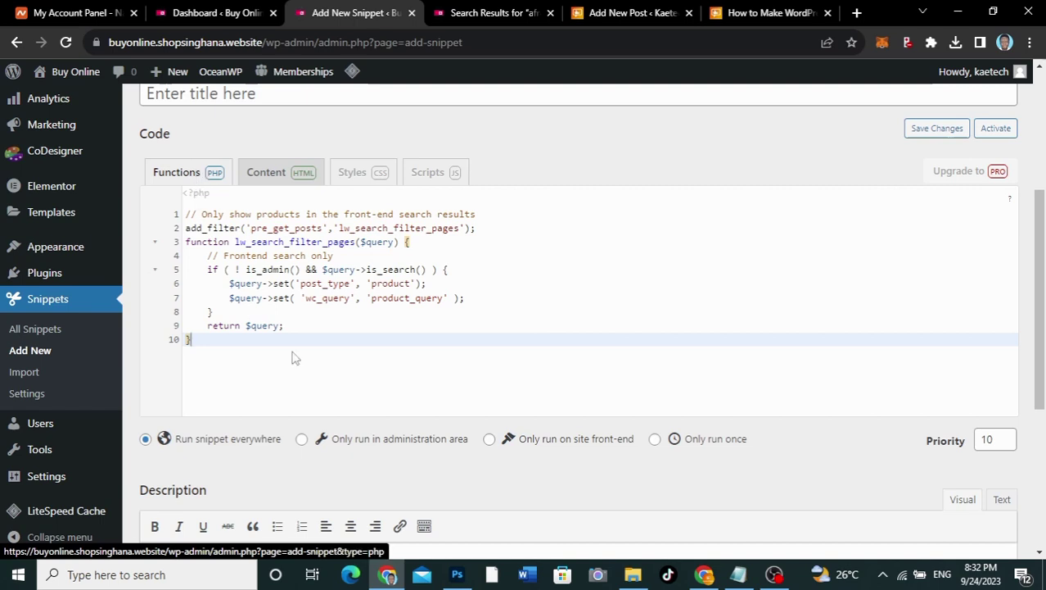
# - Title the new snippet "Product search"
pyautogui.scroll(-3, 401, 483)
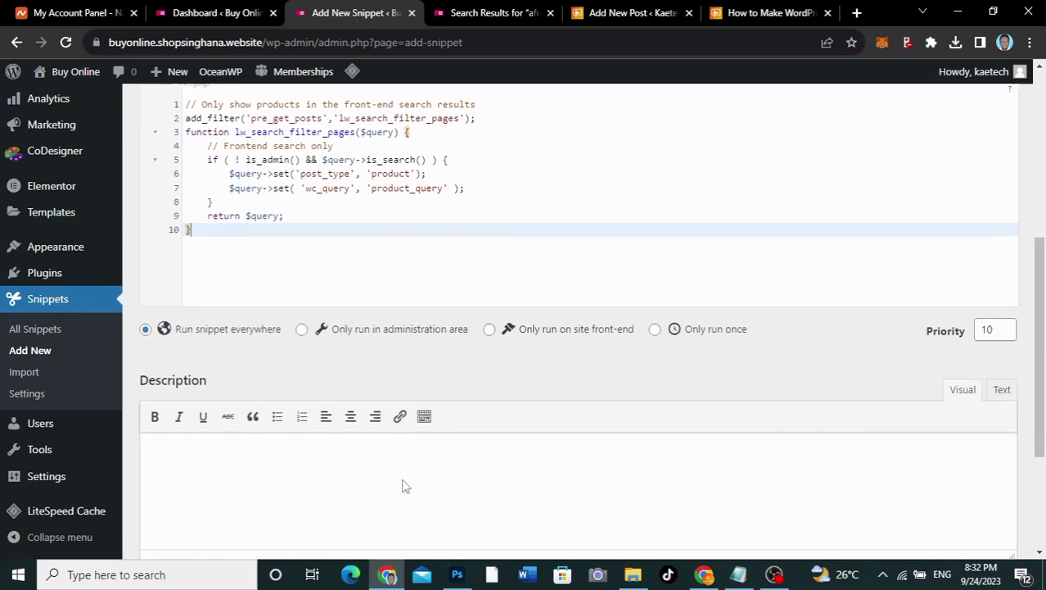
pyautogui.scroll(1, 217, 431)
pyautogui.scroll(6, 217, 431)
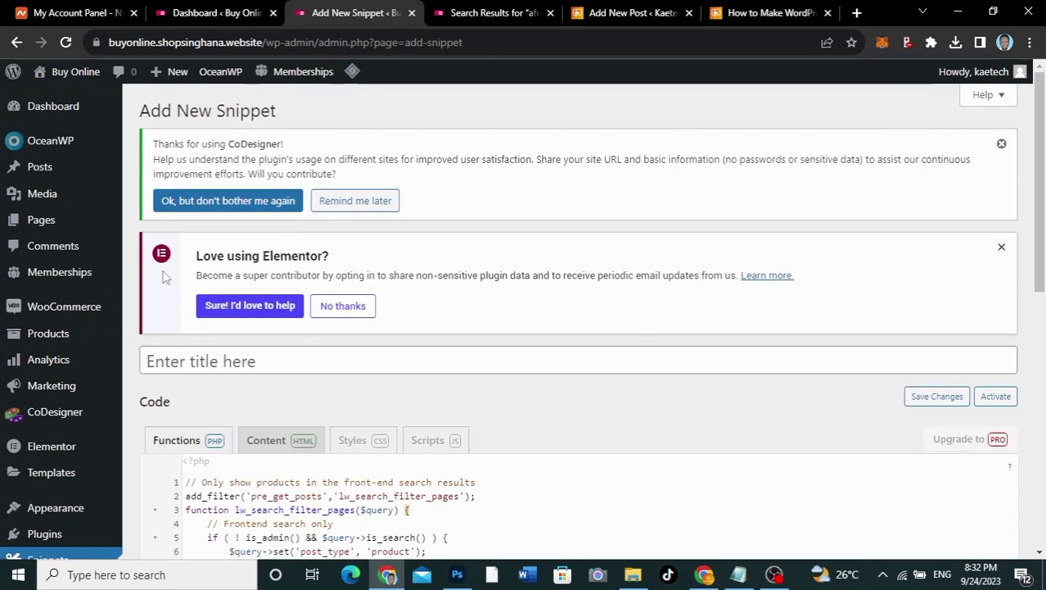
pyautogui.click(198, 368)
pyautogui.write('search')
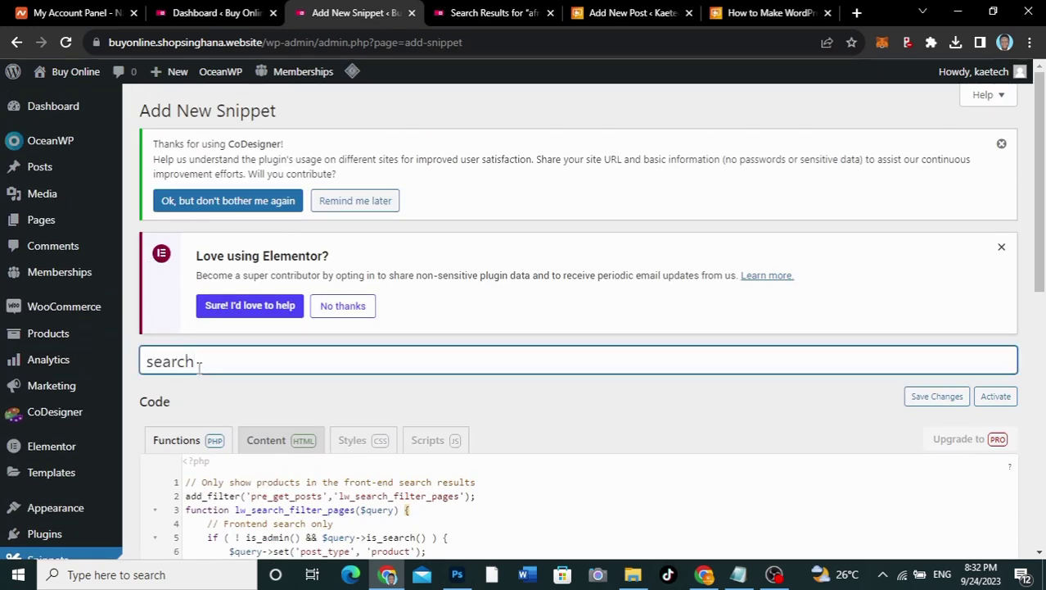
pyautogui.scroll(-2, 199, 368)
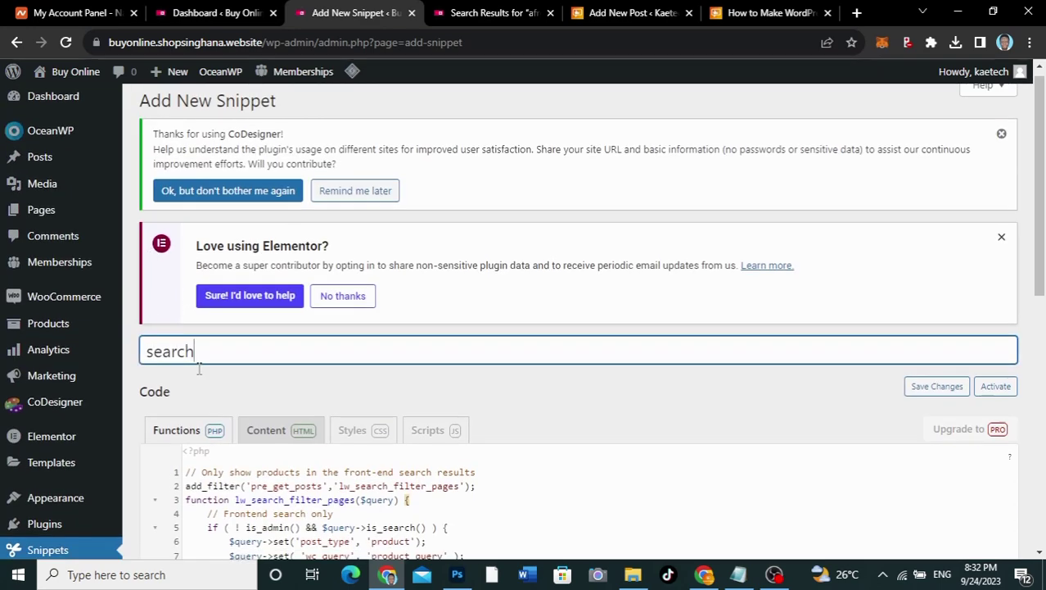
pyautogui.click(148, 205)
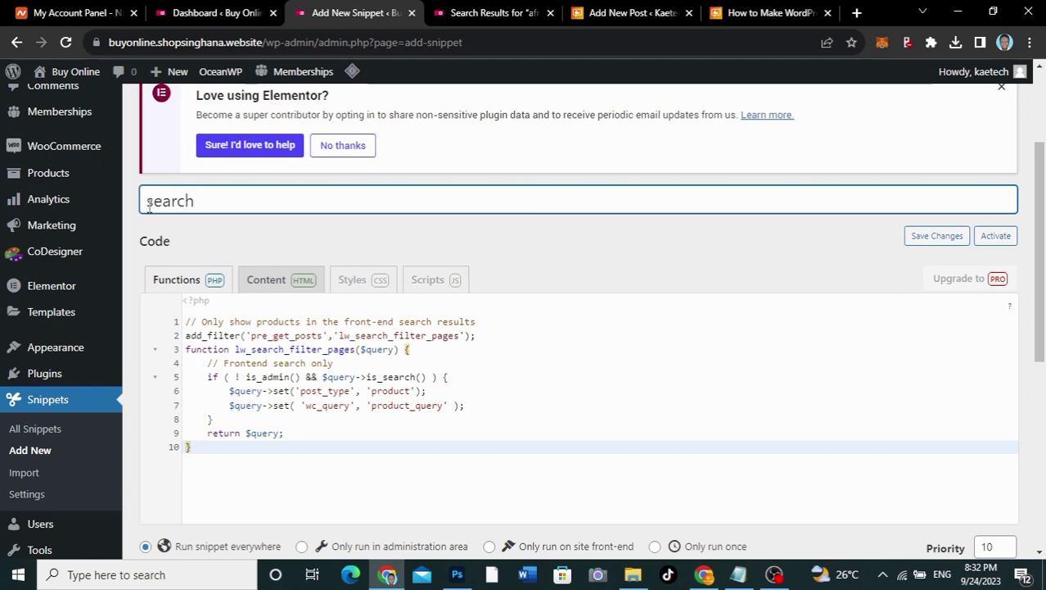
pyautogui.write('Product')
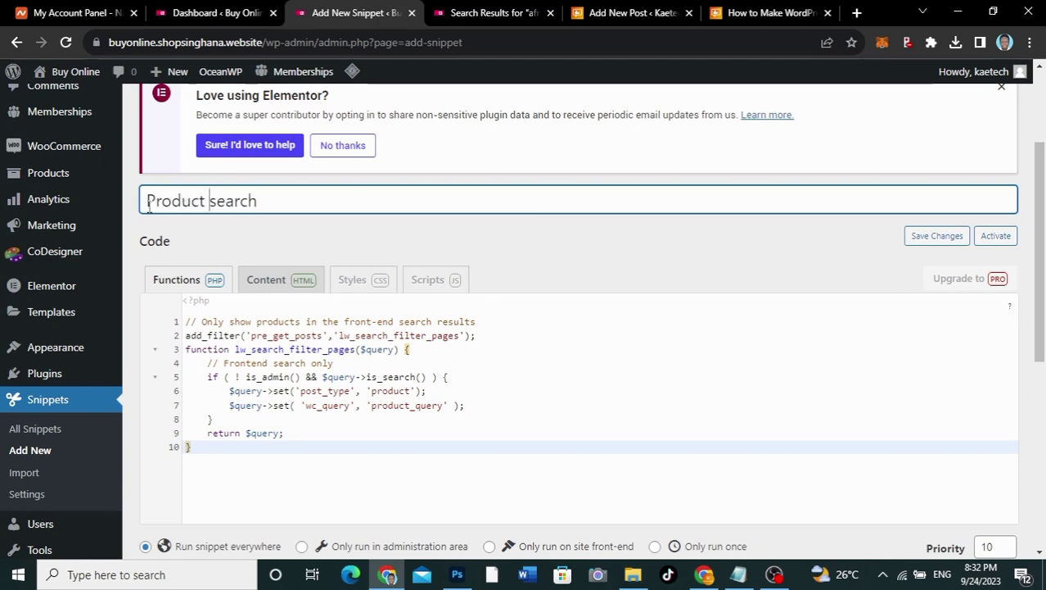
# - Save and activate the product search snippet, leaving it set to run everywhere
pyautogui.scroll(-6, 214, 309)
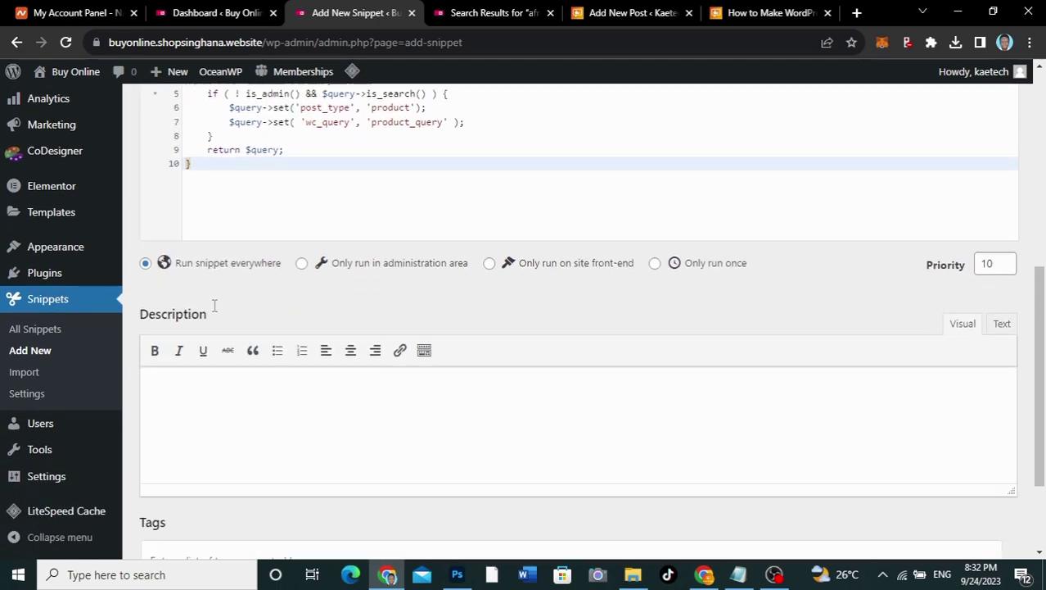
pyautogui.scroll(-1, 215, 306)
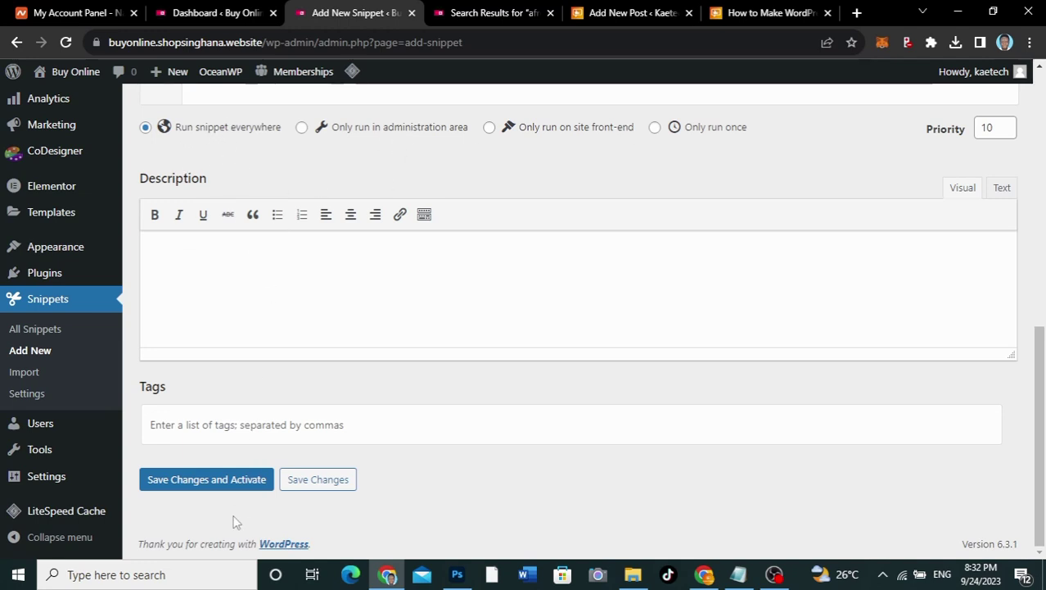
pyautogui.click(210, 479)
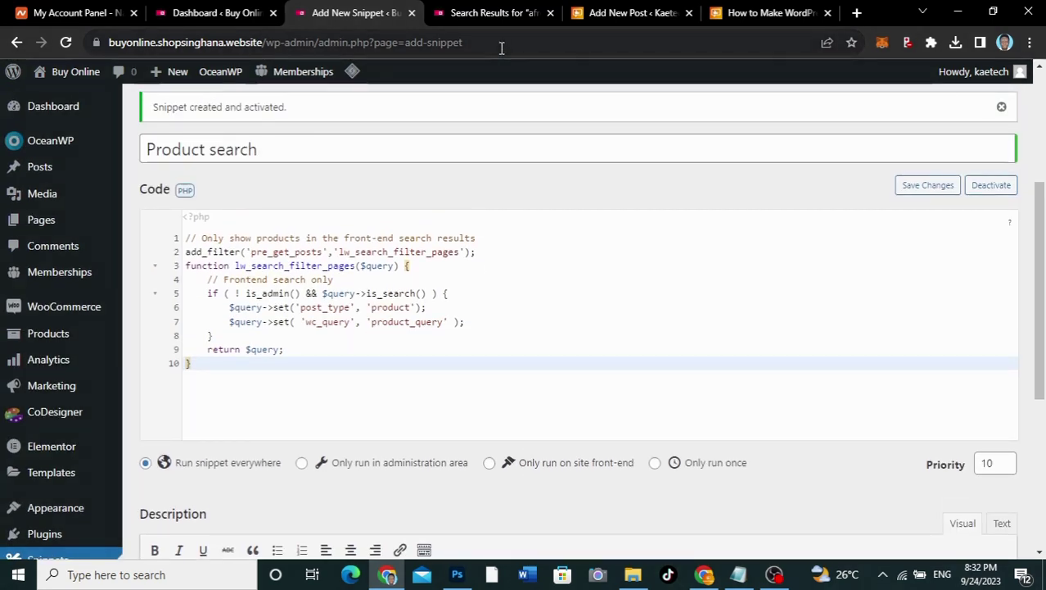
# - Switch to the live site's "afrobeat" search results, reload the page and check which items it lists with the snippet active
pyautogui.click(498, 14)
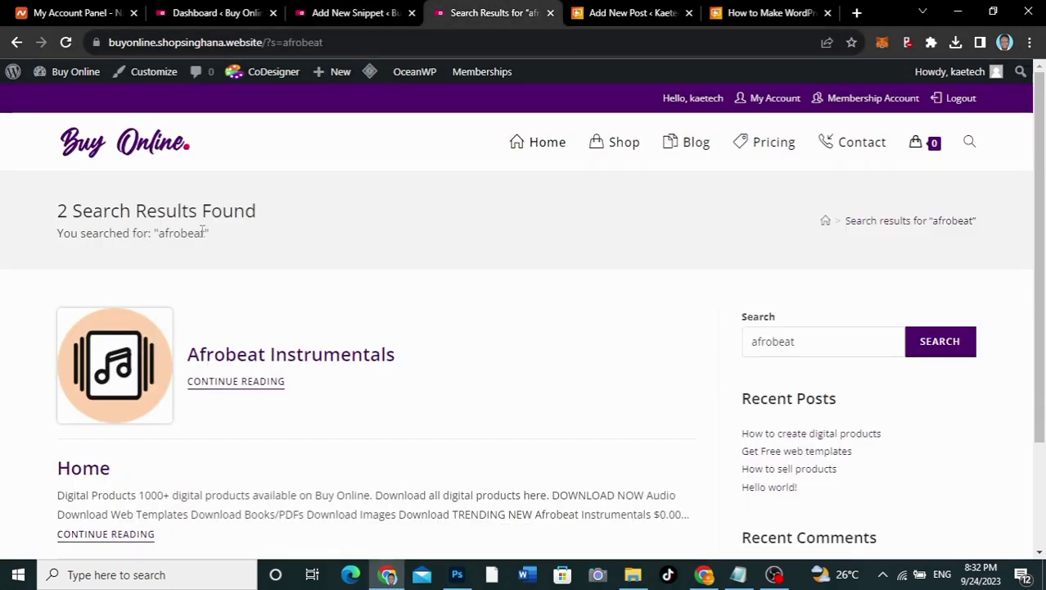
pyautogui.click(66, 43)
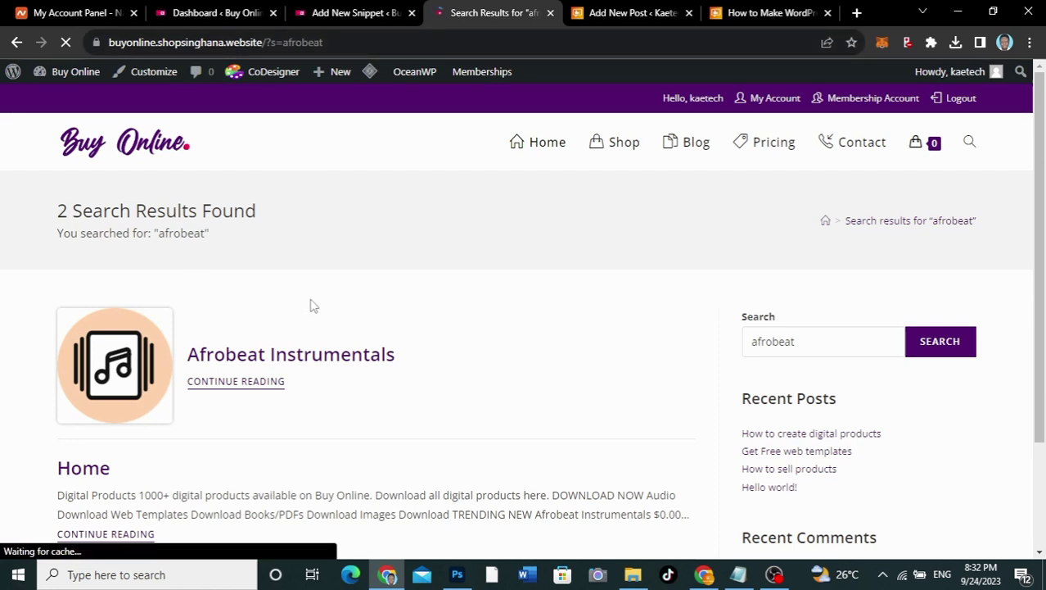
pyautogui.scroll(-3, 311, 305)
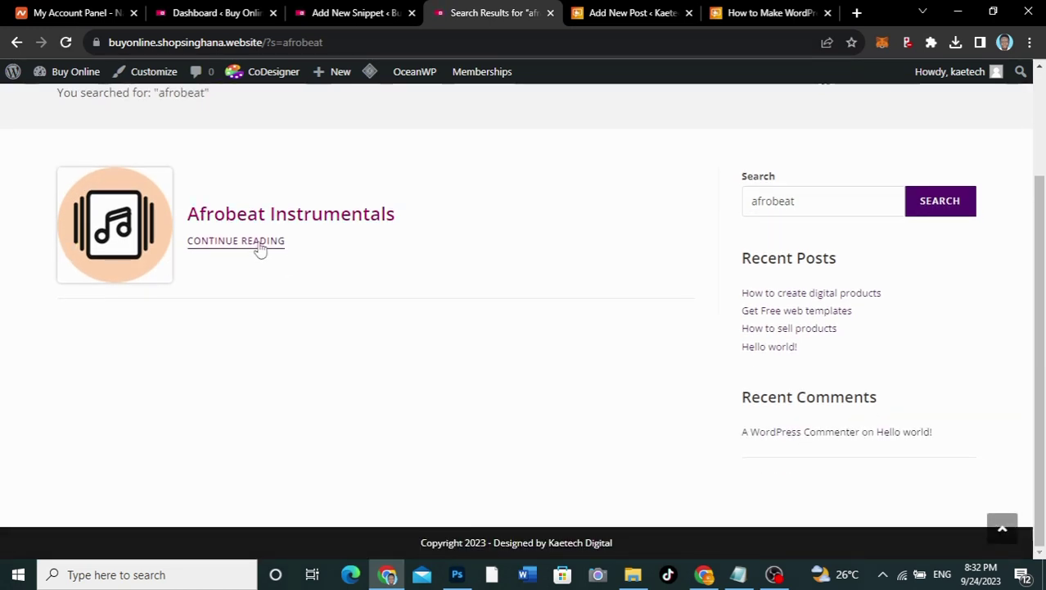
pyautogui.scroll(3, 372, 293)
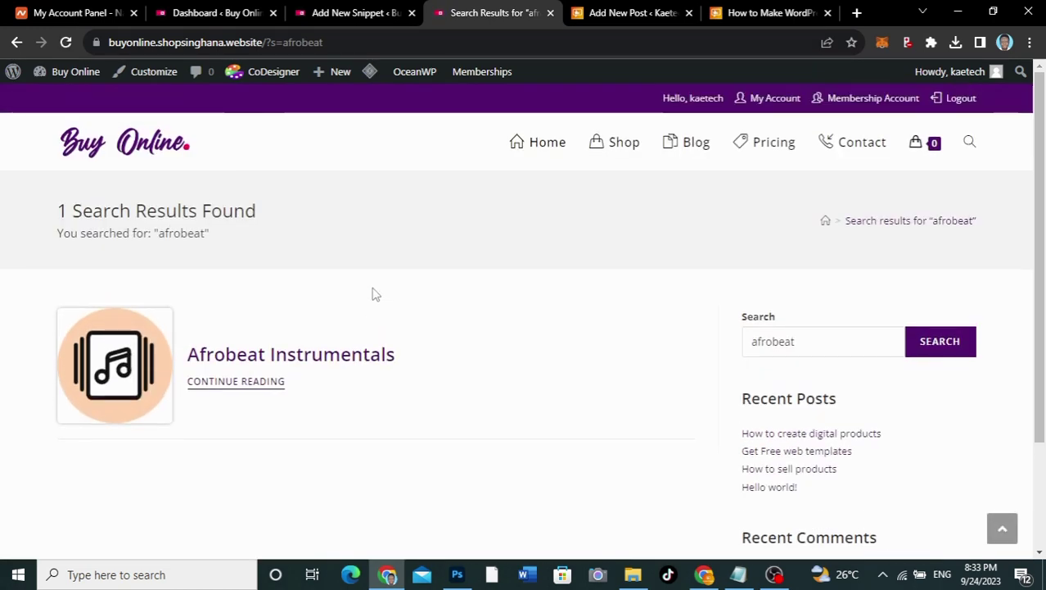
# - Search the live site for "pdf" from the header search and review the items listed in the results
pyautogui.click(976, 146)
pyautogui.write('pdf')
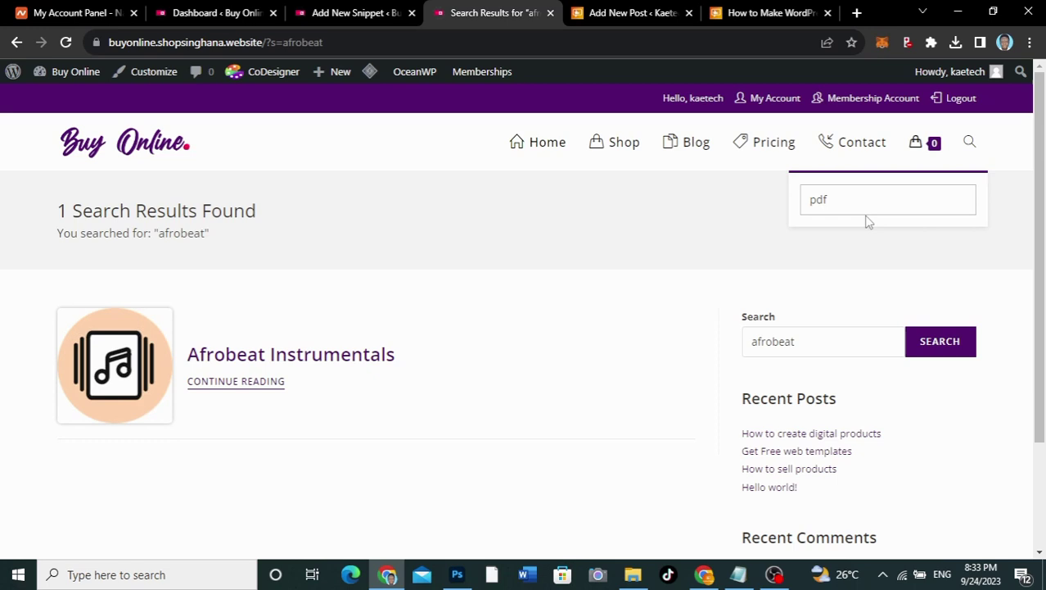
pyautogui.press('Return')
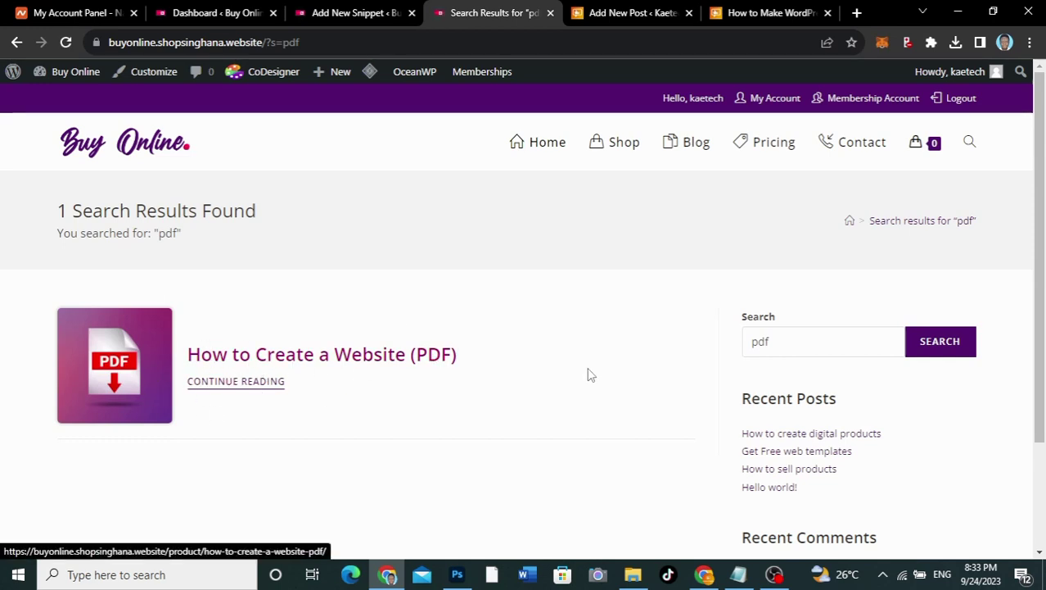
pyautogui.scroll(-1, 587, 383)
pyautogui.scroll(-2, 586, 387)
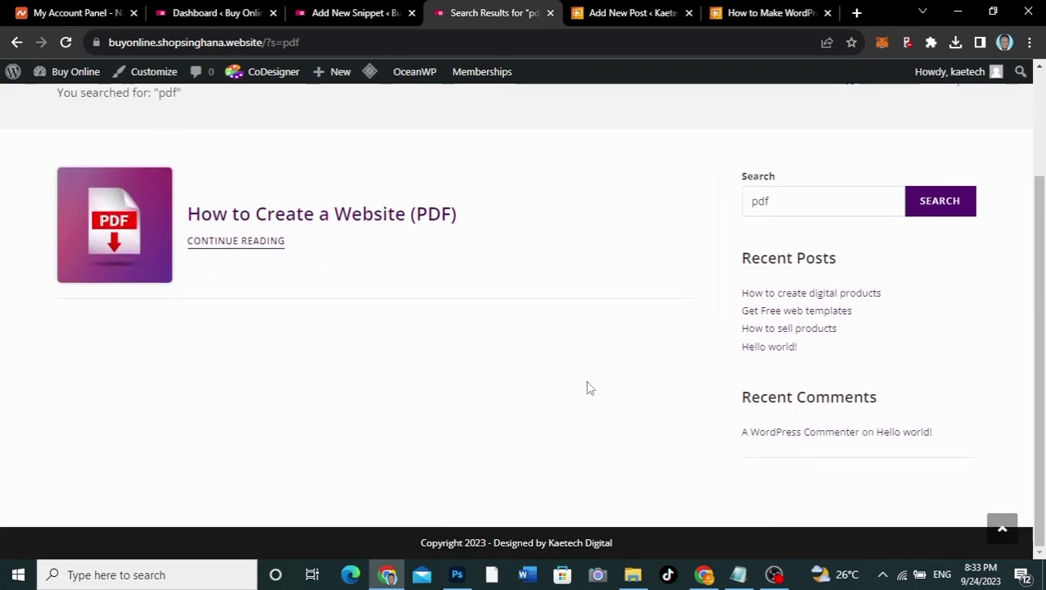
pyautogui.scroll(2, 586, 387)
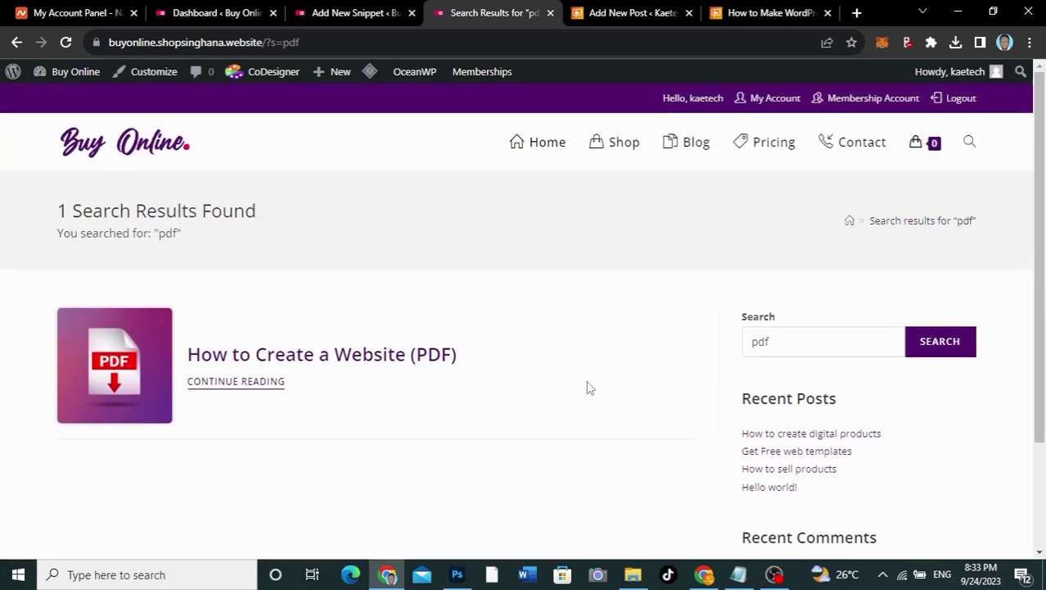